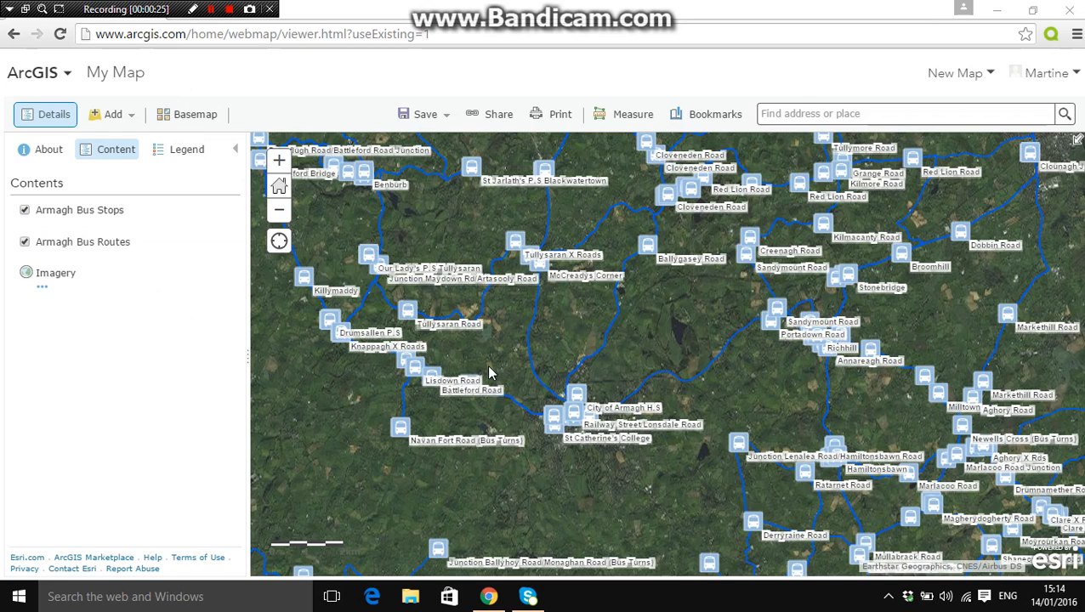
Search for Armagh, N Ireland, United Kingdom on the map and view the bus stops in the town centre
left_click(871, 113)
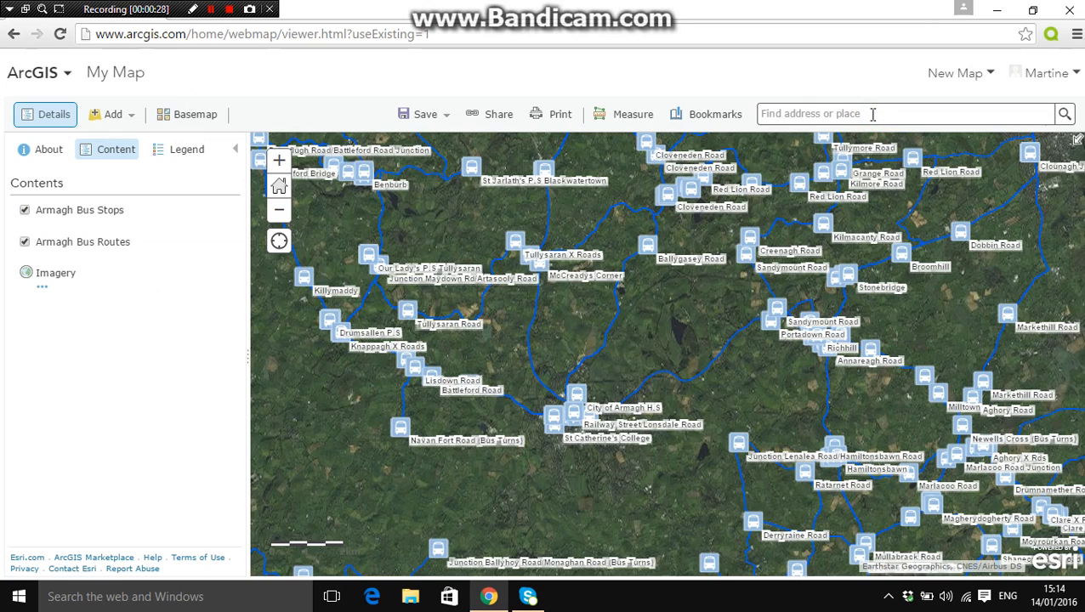
type("Armagh")
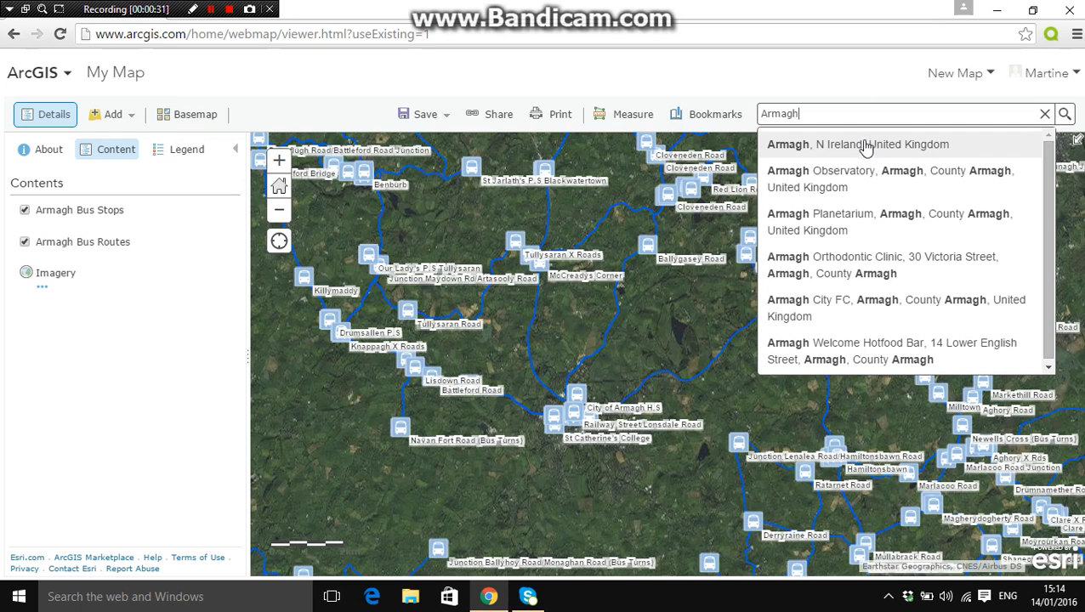
left_click(829, 145)
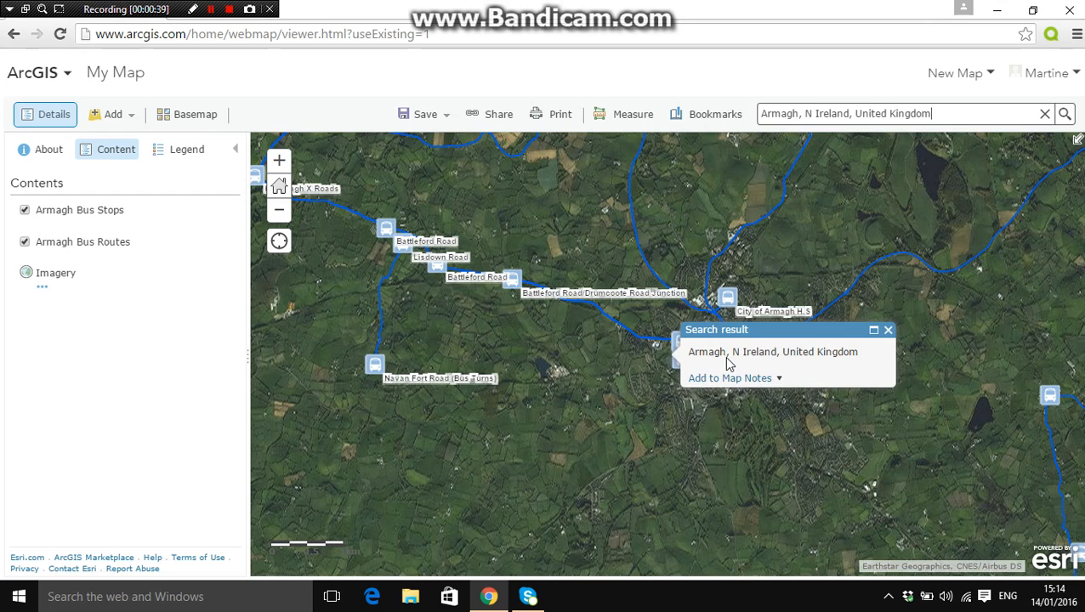
left_click(887, 331)
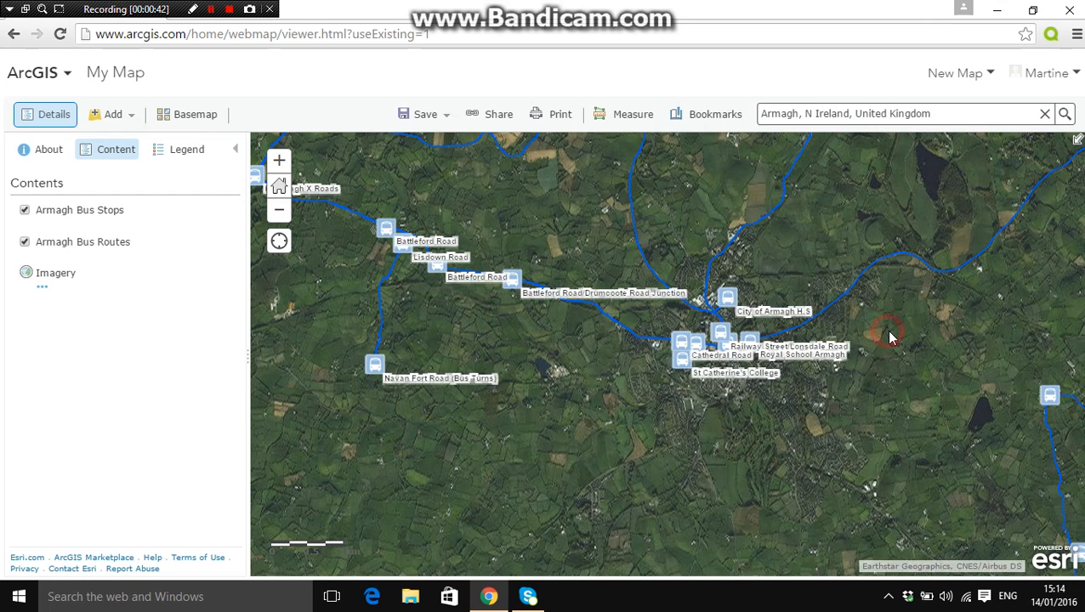
left_click(280, 161)
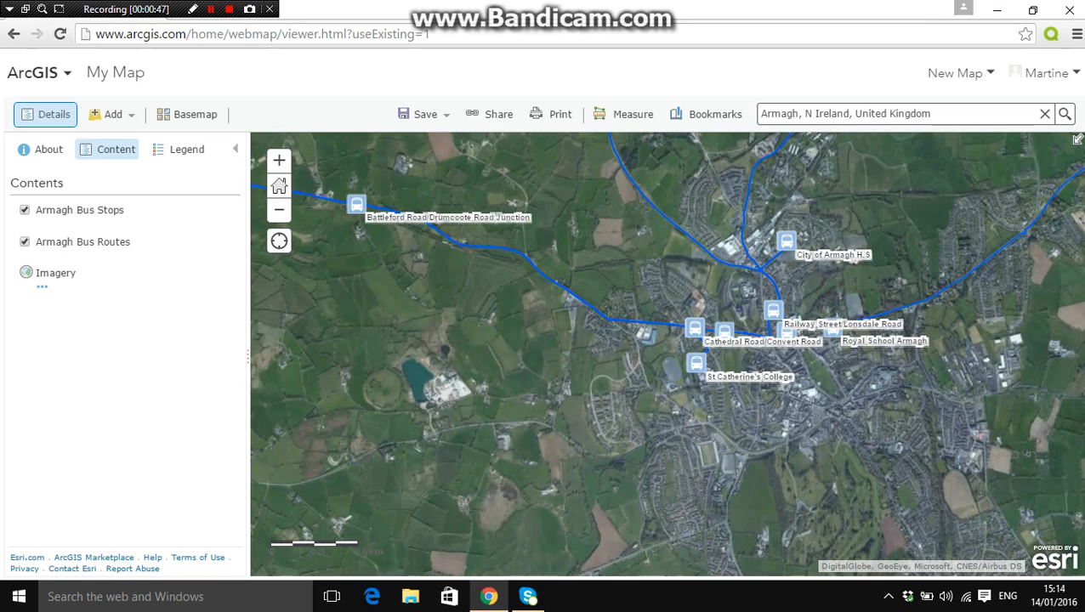
left_click_drag(770, 303, 694, 297)
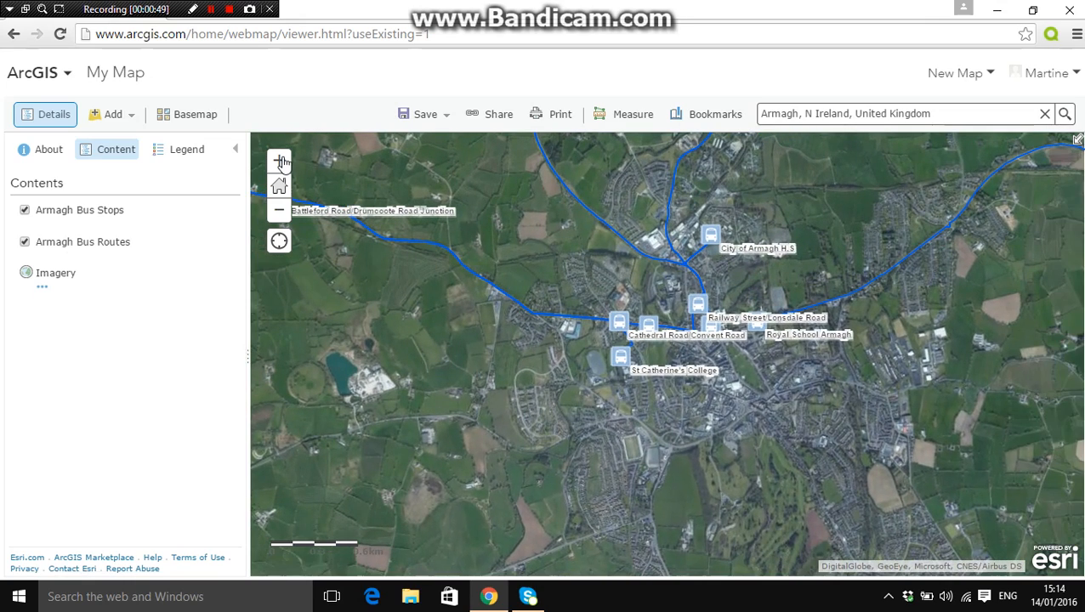
left_click(280, 160)
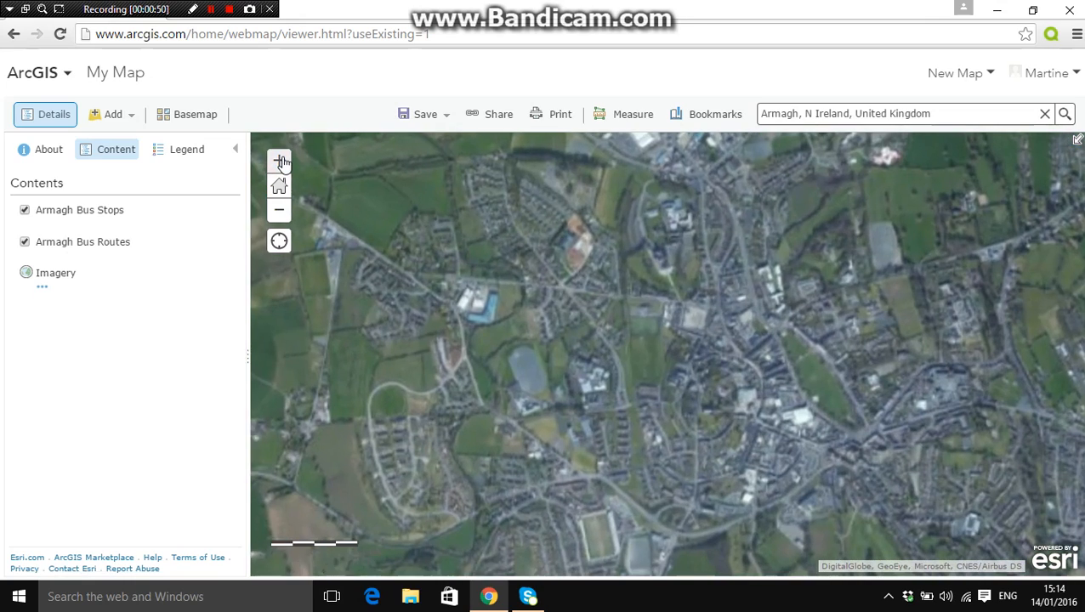
left_click_drag(831, 223, 827, 223)
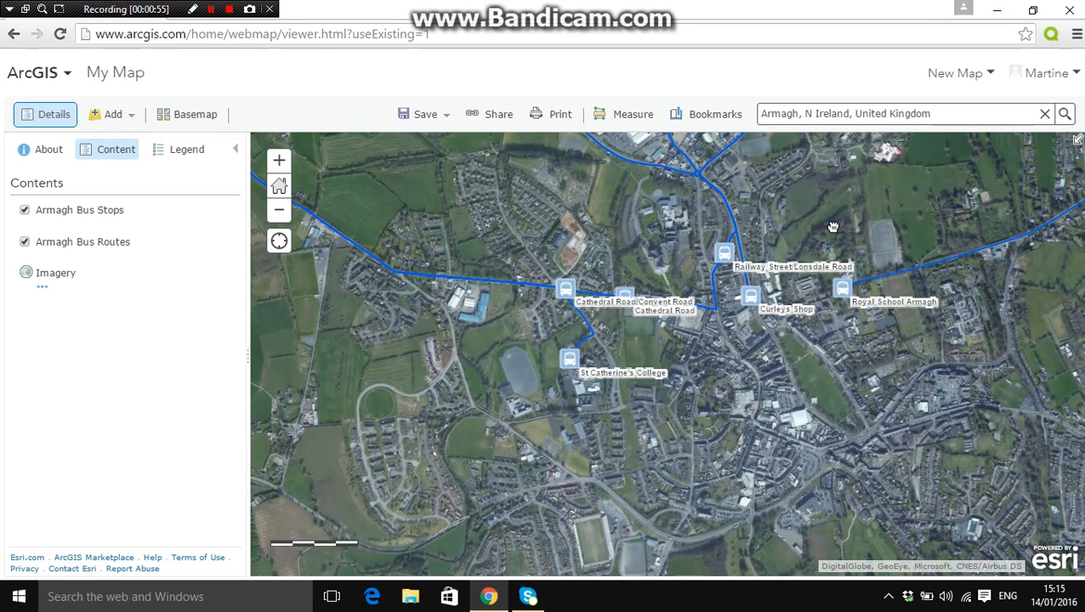
left_click_drag(780, 264, 770, 275)
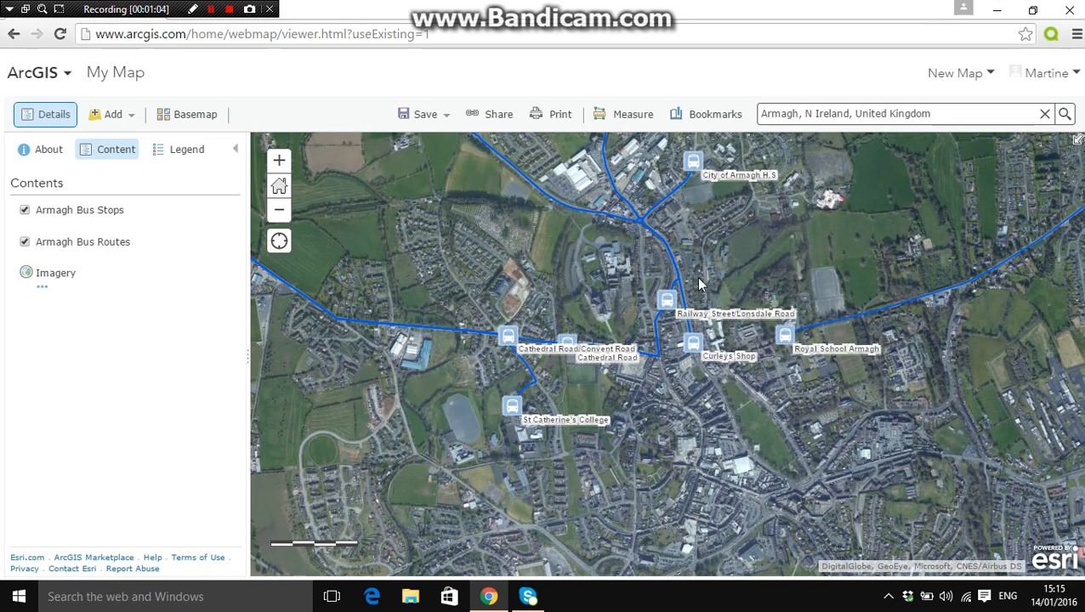
Show the attribute table of the Armagh Bus Stops layer and sort it ascending by STOP_NAME
mouse_move(95, 220)
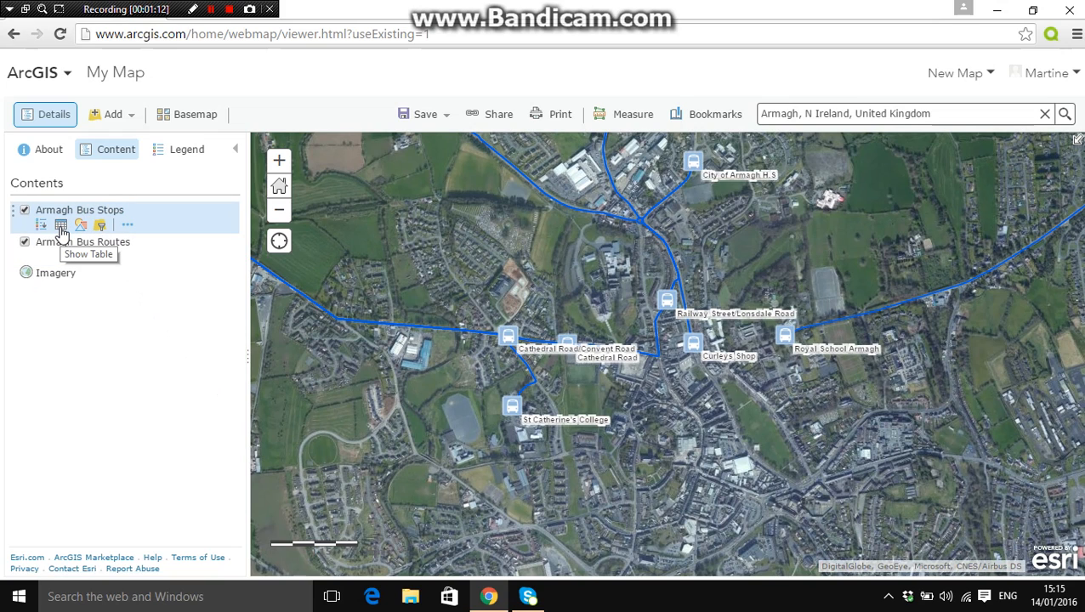
left_click(61, 227)
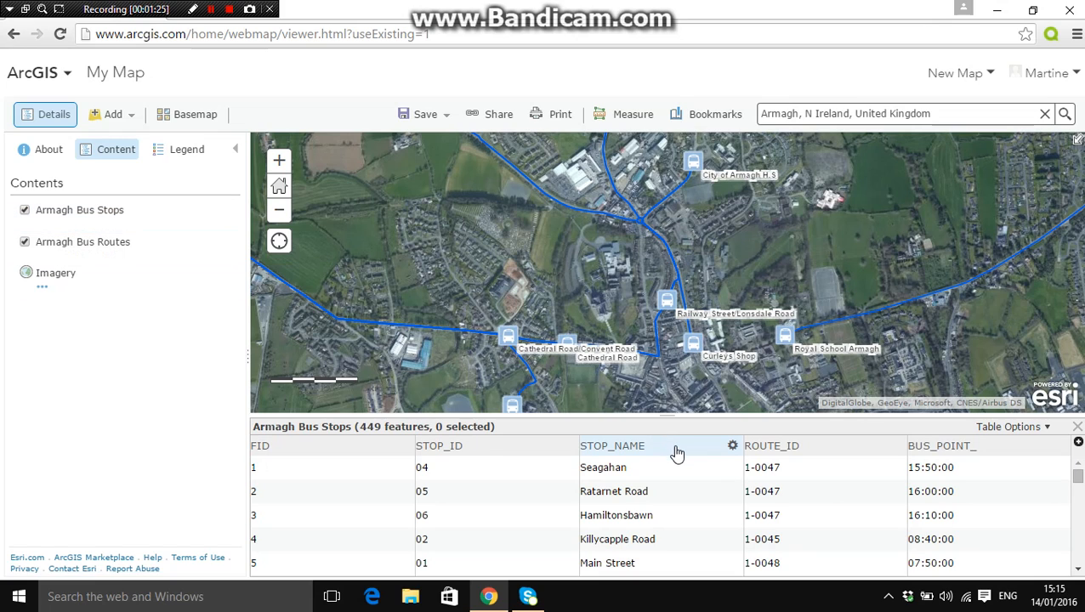
left_click(733, 448)
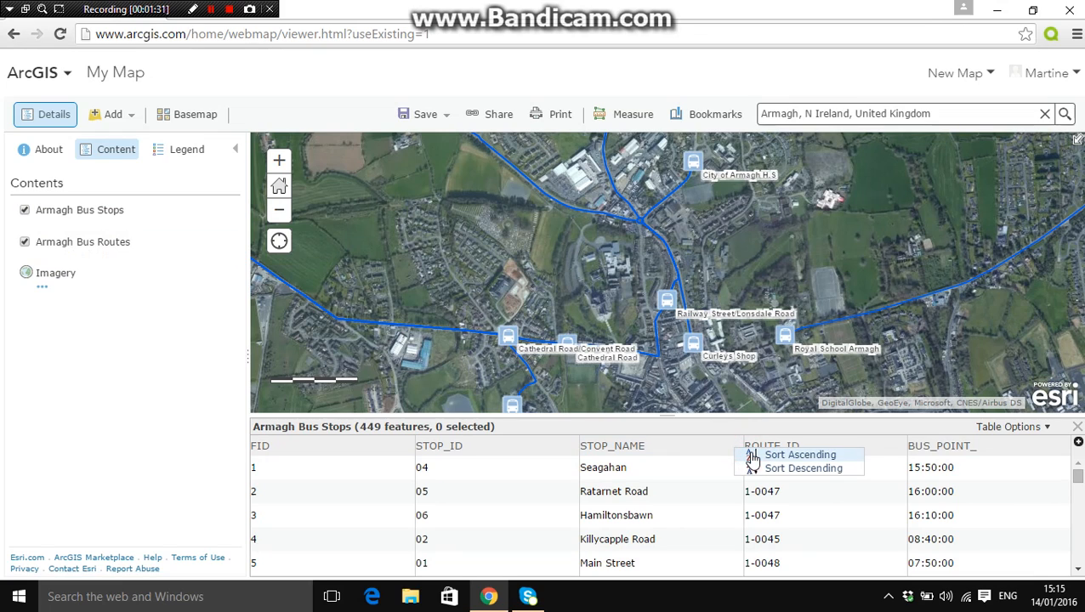
left_click(752, 456)
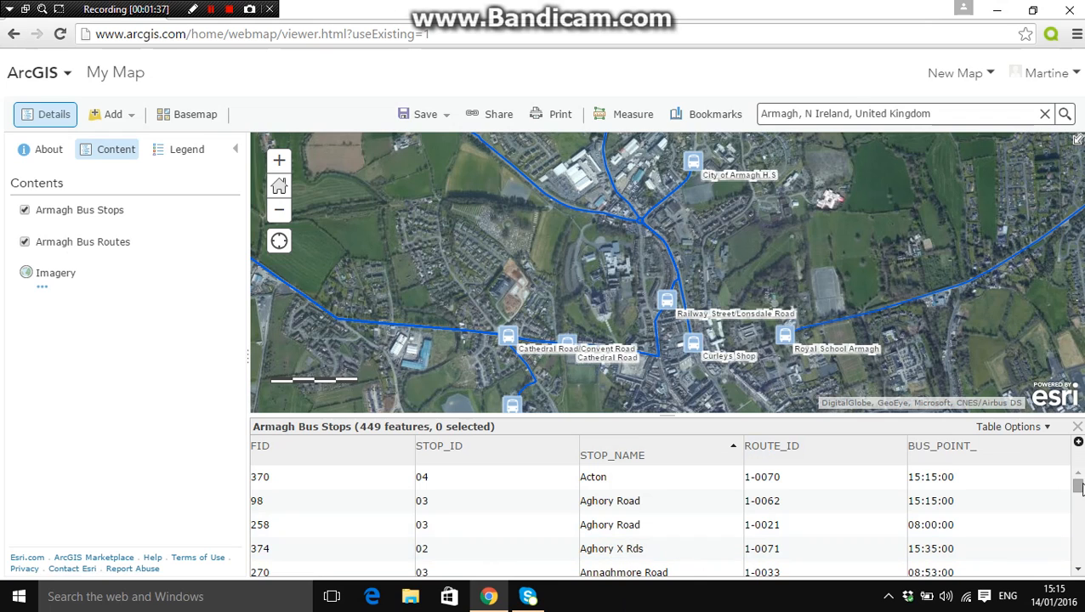
Find the Royal School Armagh stop in the attribute table and select its record
left_click_drag(1080, 513, 1075, 546)
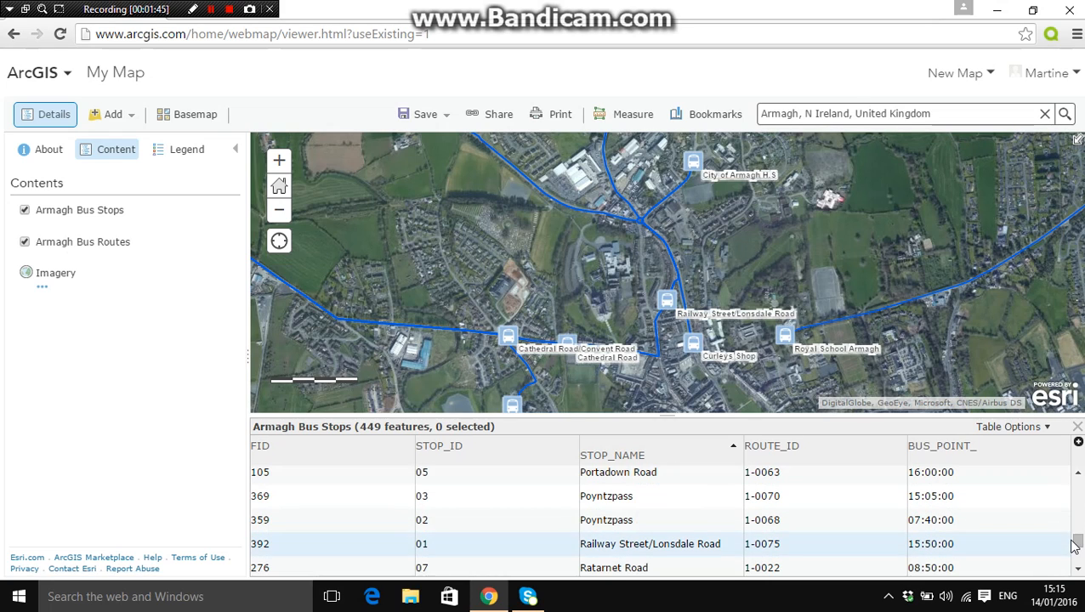
left_click(1077, 575)
left_click_drag(1076, 575, 1077, 575)
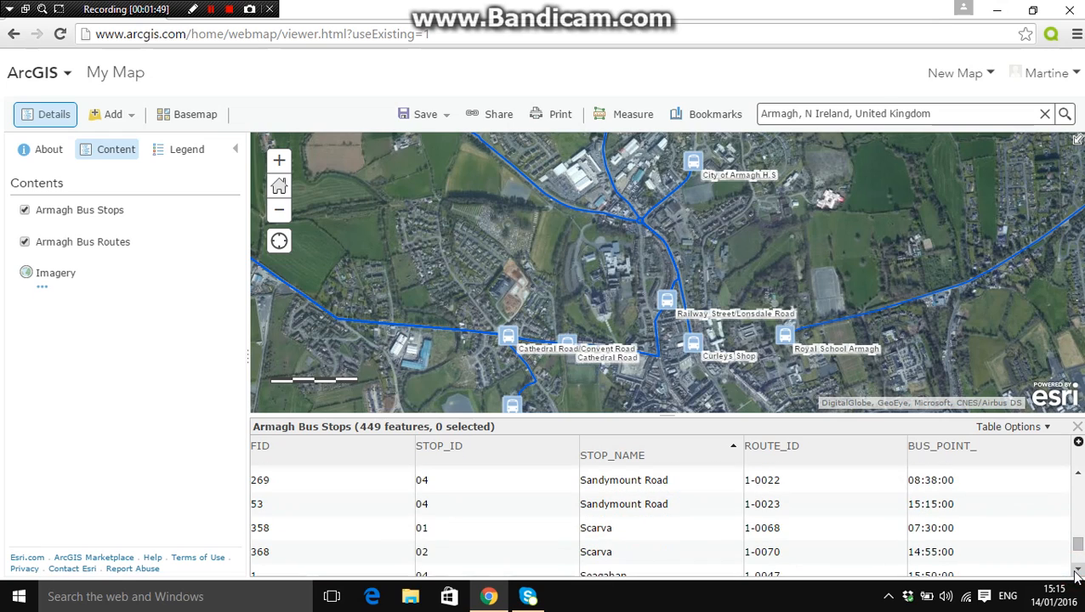
left_click(1077, 474)
left_click(1077, 473)
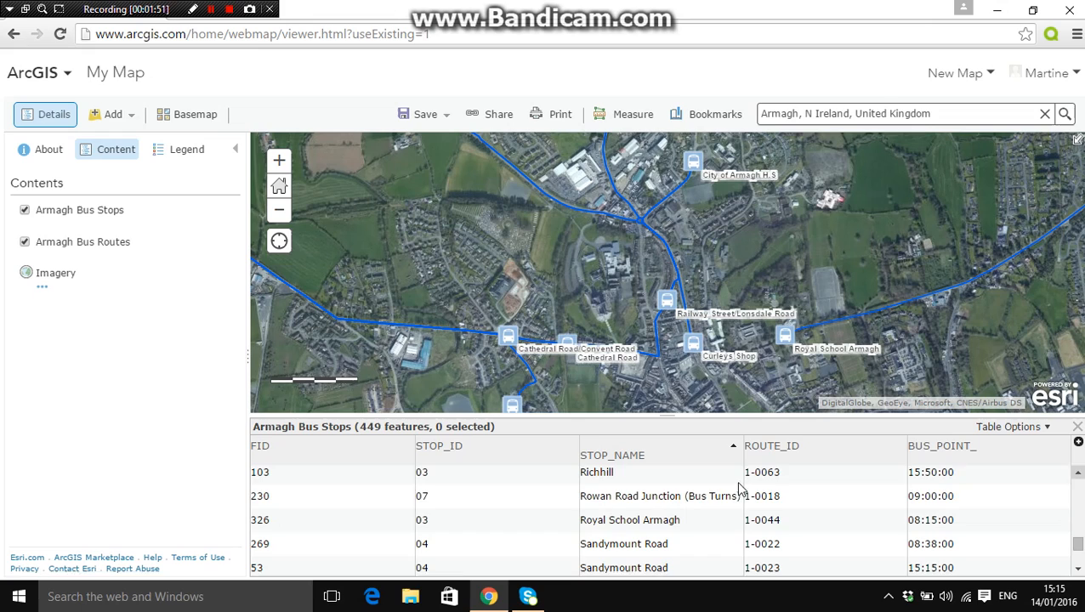
left_click(601, 519)
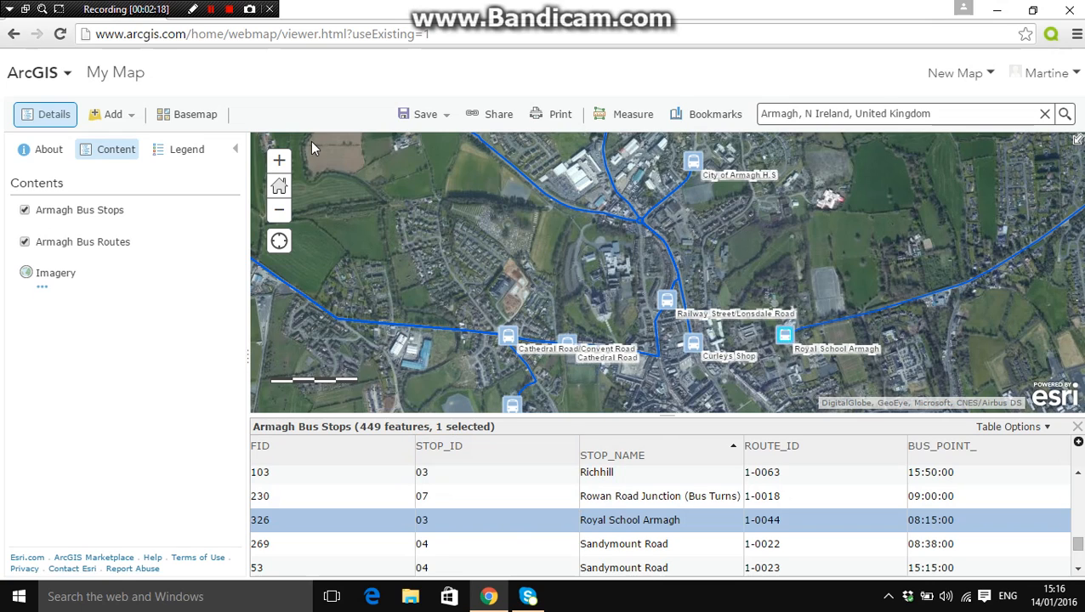
Close the attribute table and view the area between the Royal School Armagh and Curleys Shop stops up close
left_click(280, 160)
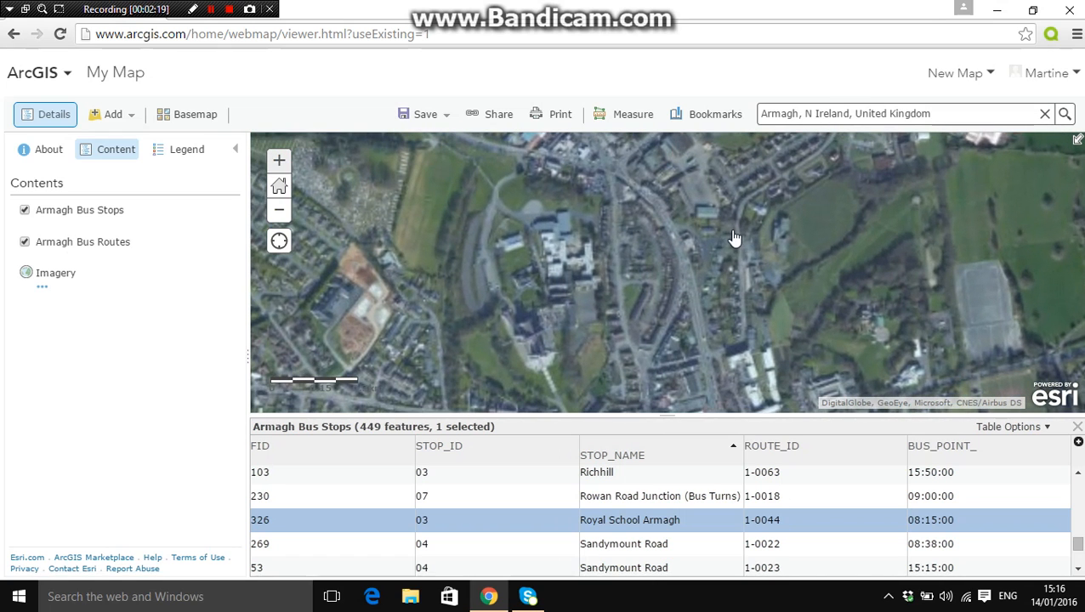
left_click_drag(861, 295, 803, 221)
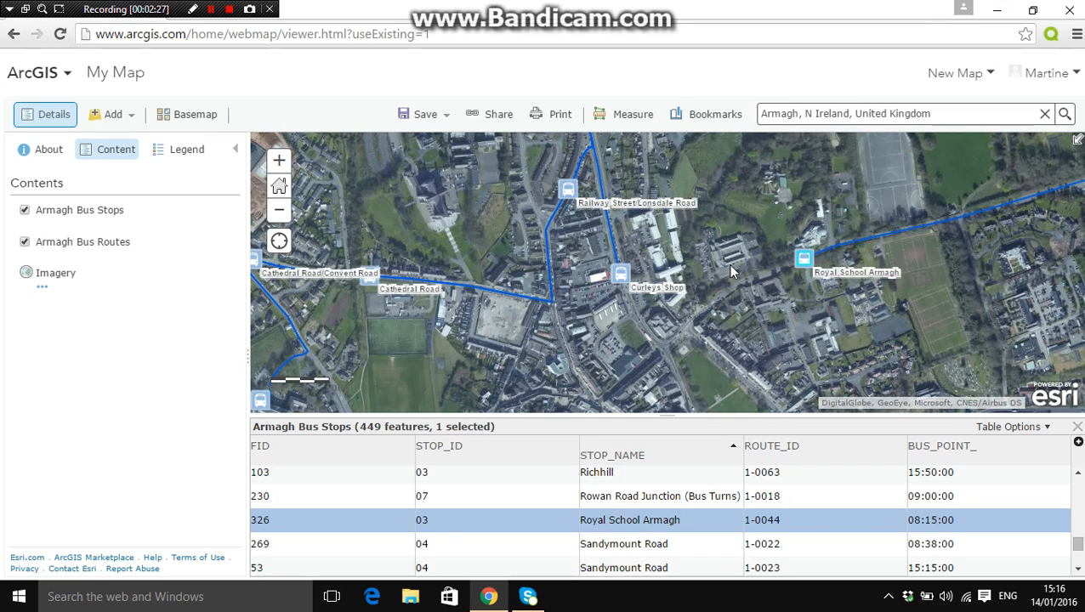
left_click(1078, 428)
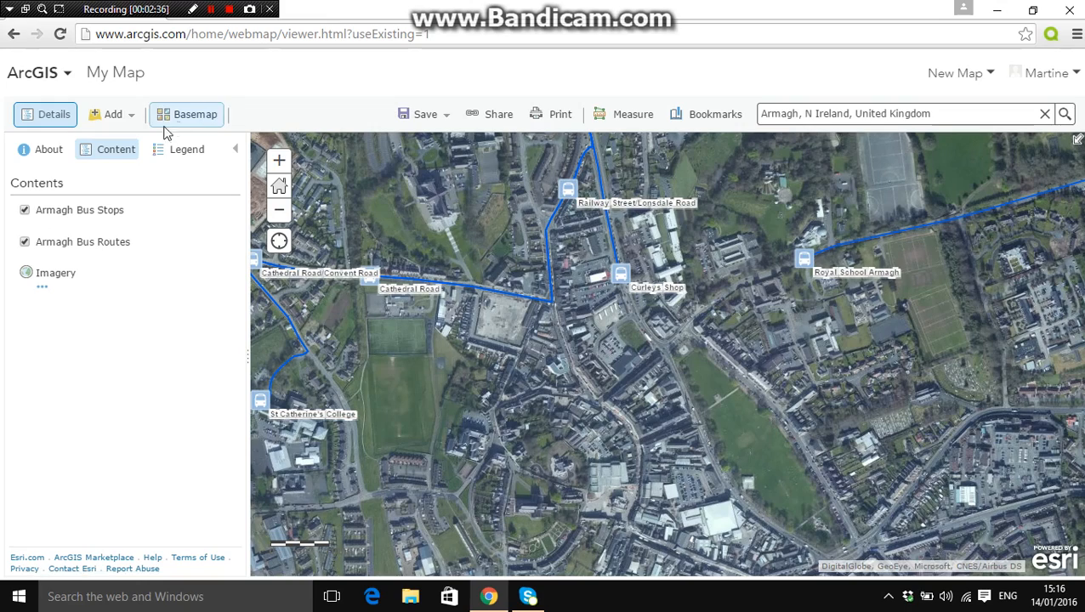
left_click(281, 160)
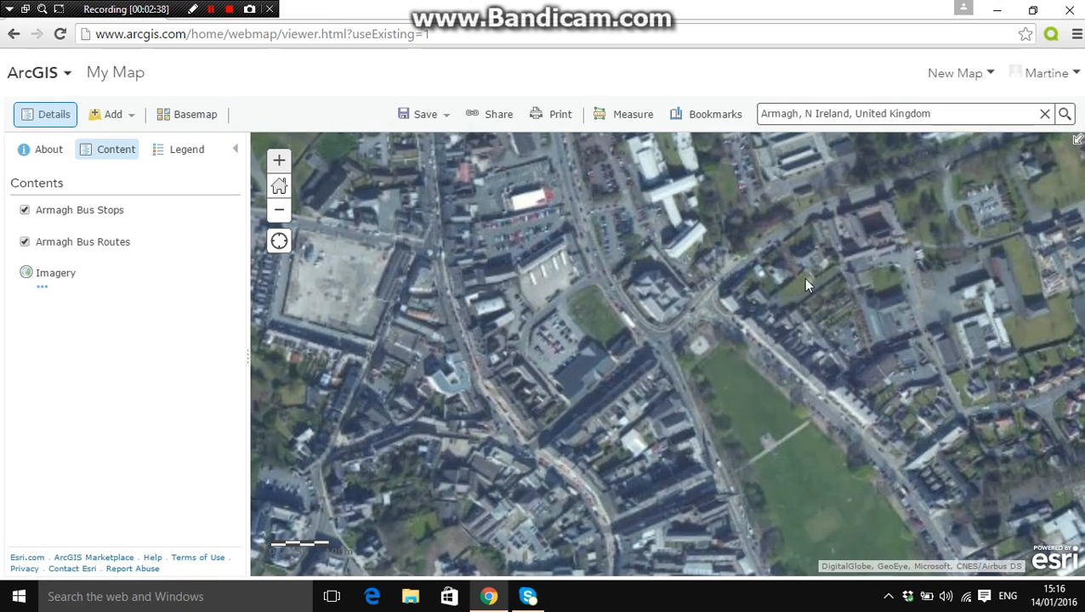
left_click_drag(805, 289, 763, 444)
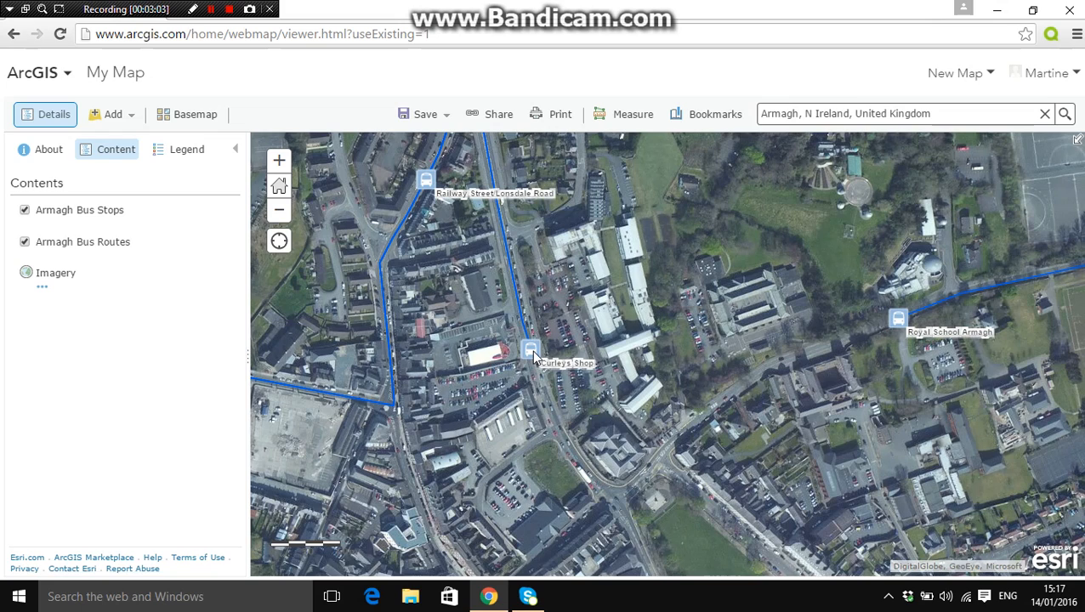
Measure the distance in Meters along the roads from the Royal School Armagh stop to the Curleys Shop stop
left_click(620, 126)
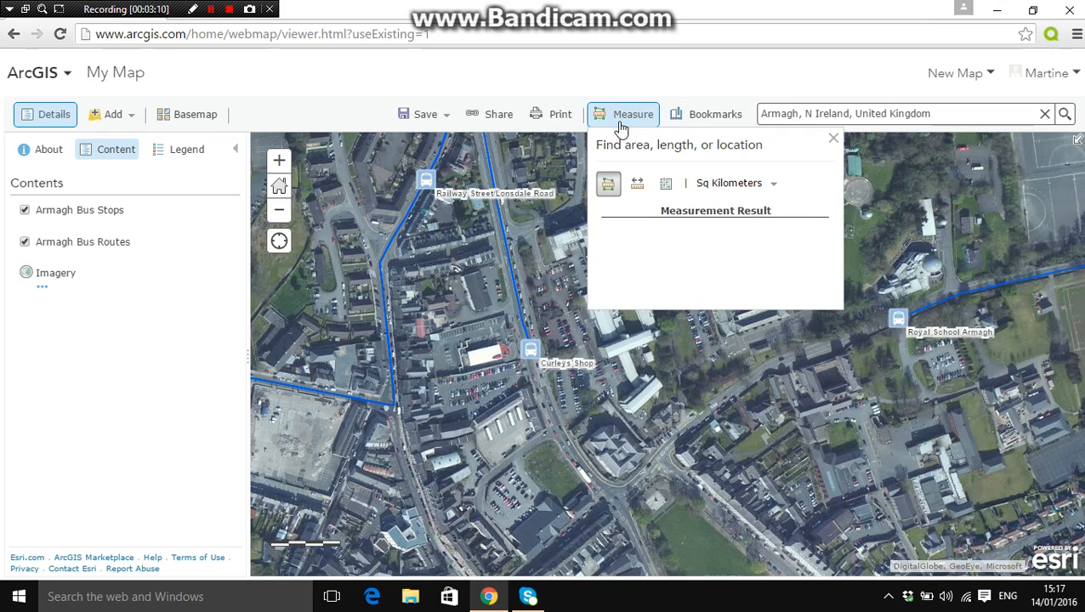
left_click(609, 186)
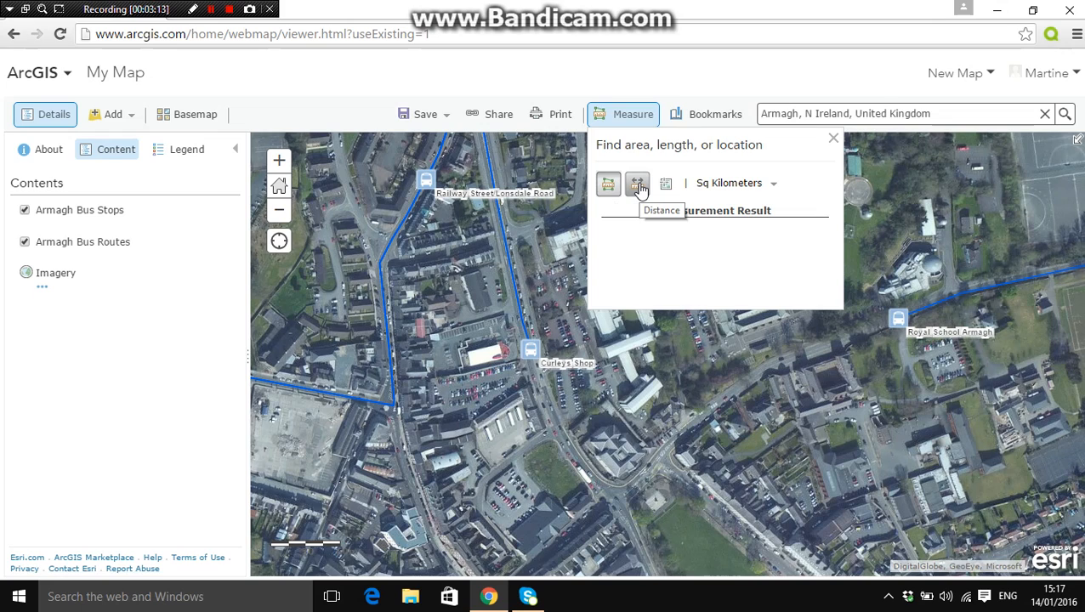
left_click(638, 185)
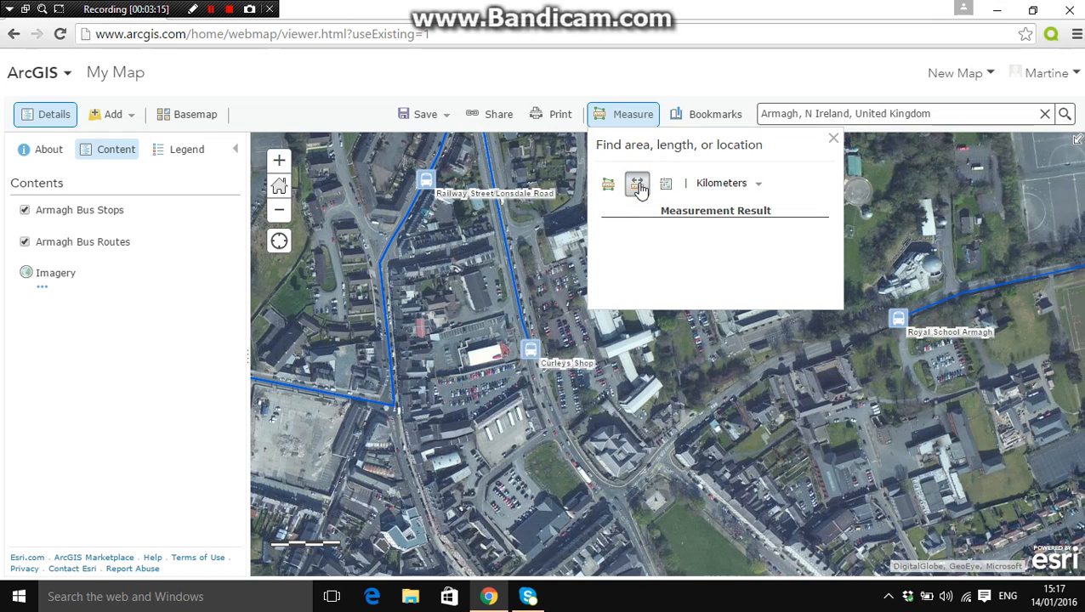
left_click(714, 189)
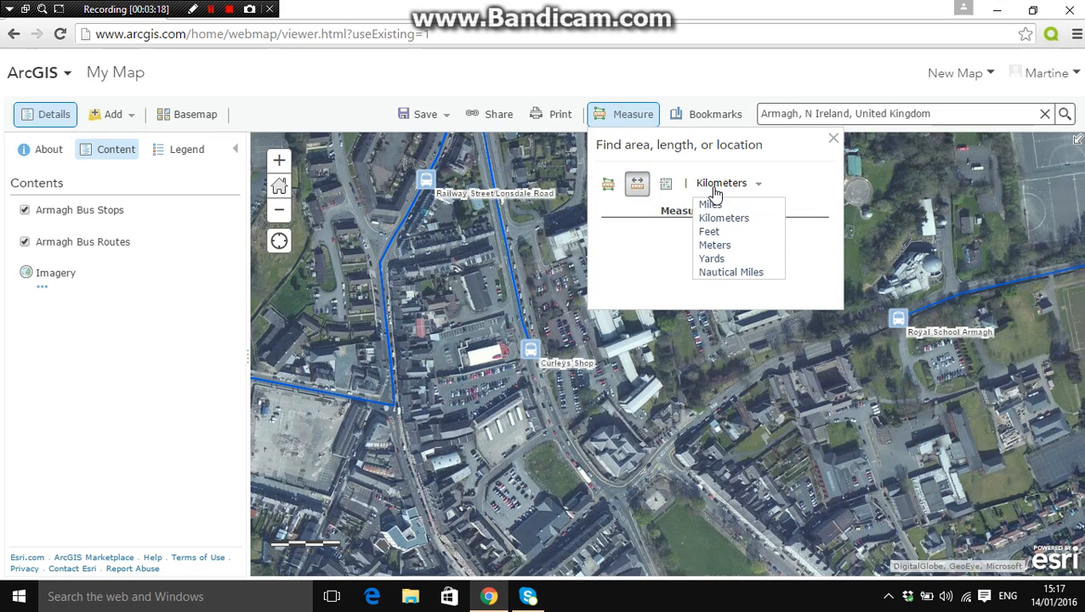
left_click(713, 246)
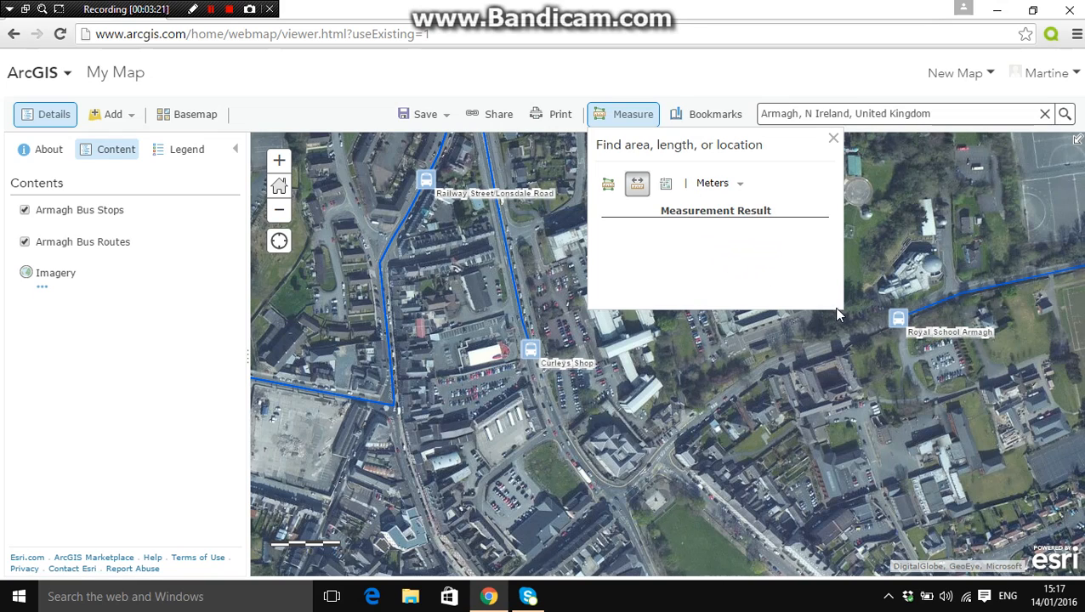
left_click(885, 324)
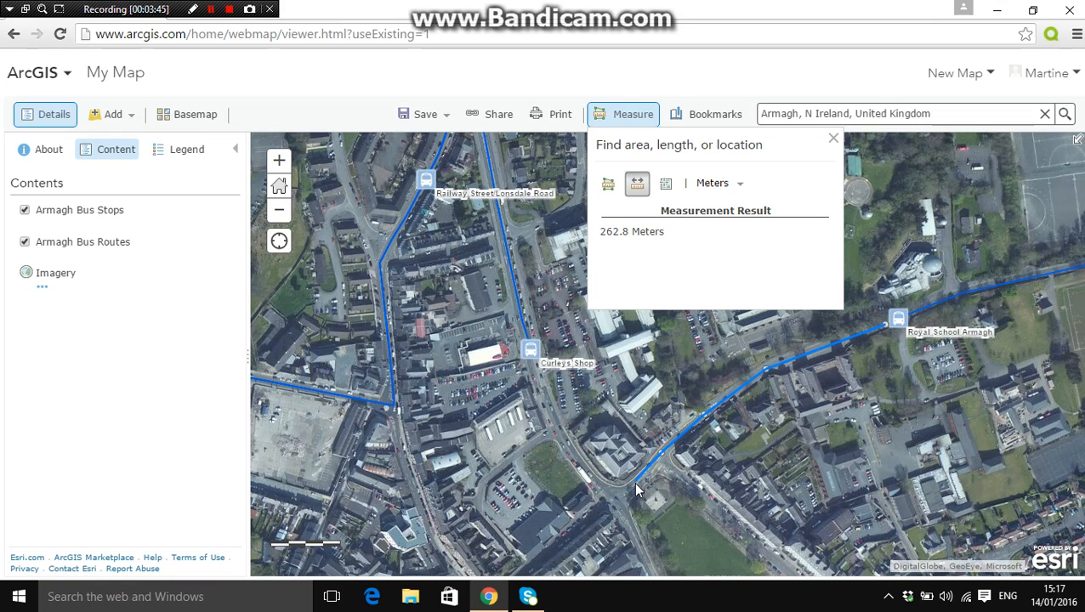
double_click(615, 498)
left_click(567, 443)
left_click(532, 365)
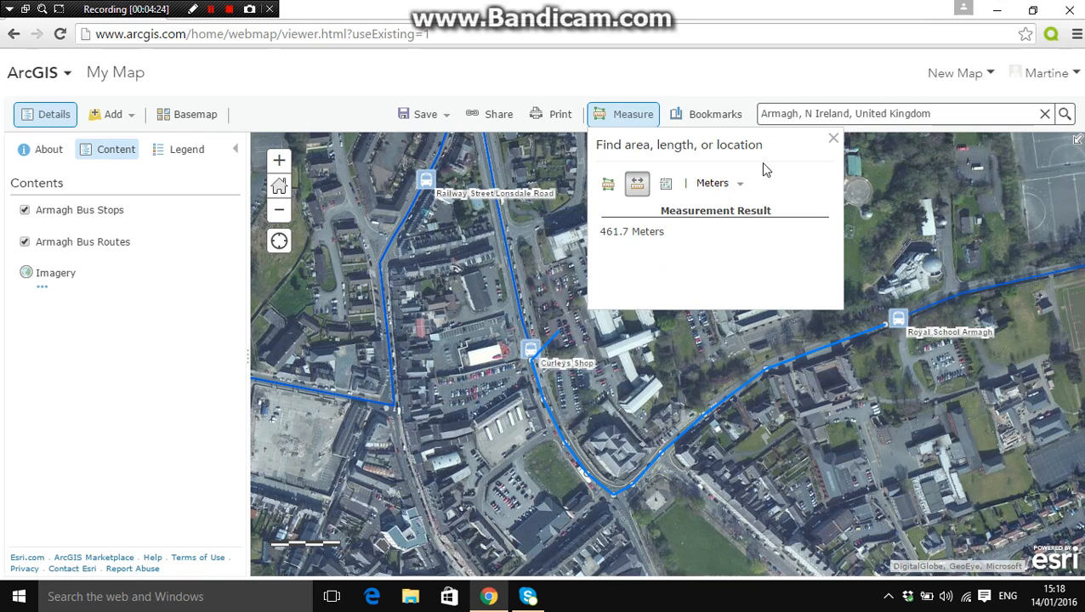
left_click(834, 140)
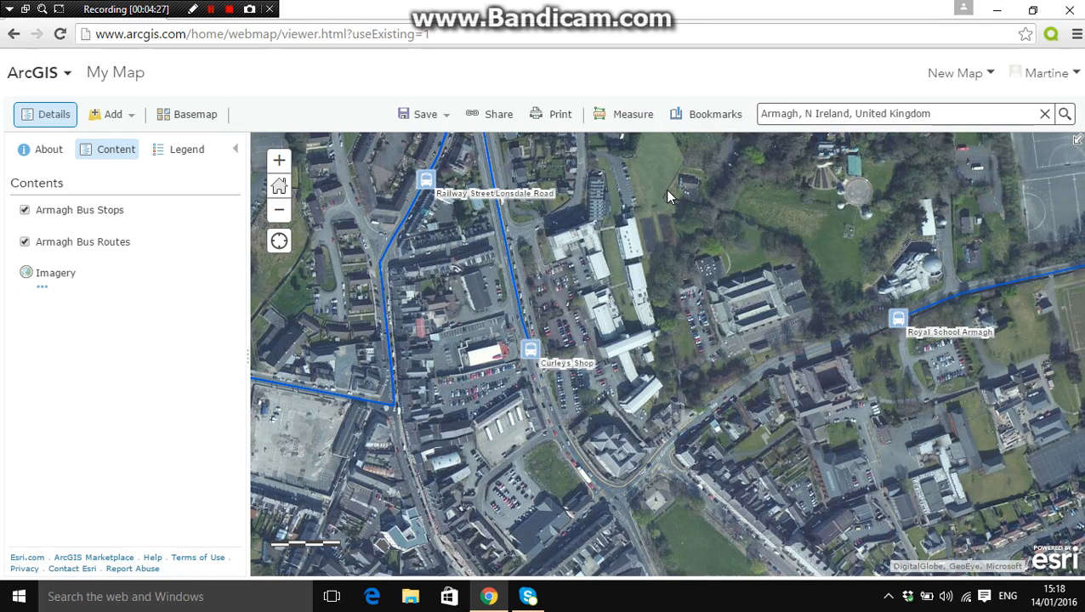
Start saving the map and enter the title "Armagh Bus Routes and Stops"
left_click(430, 117)
left_click(417, 166)
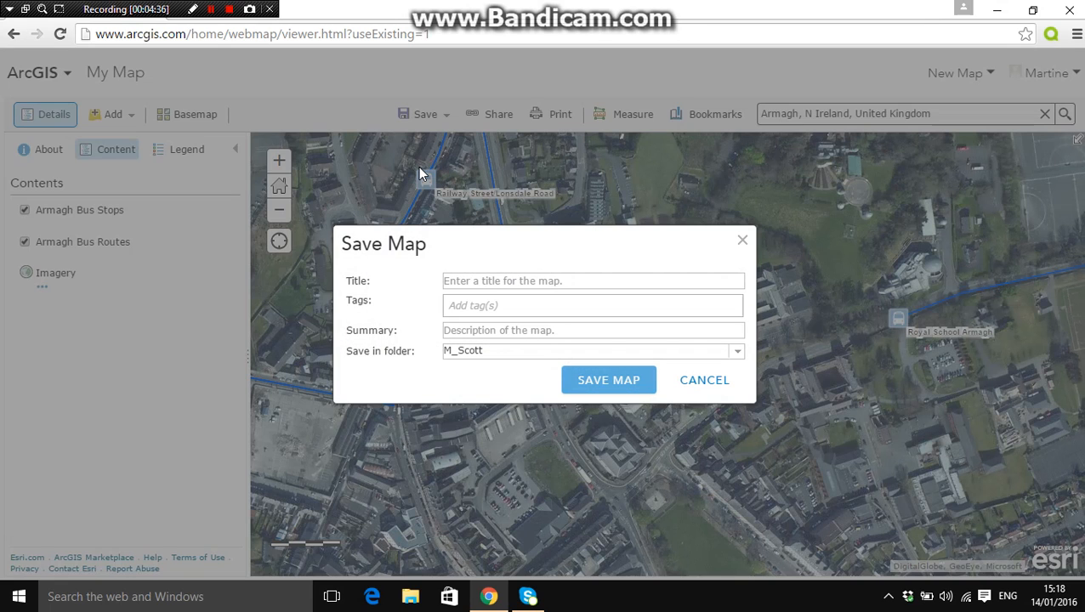
left_click(480, 283)
type("A")
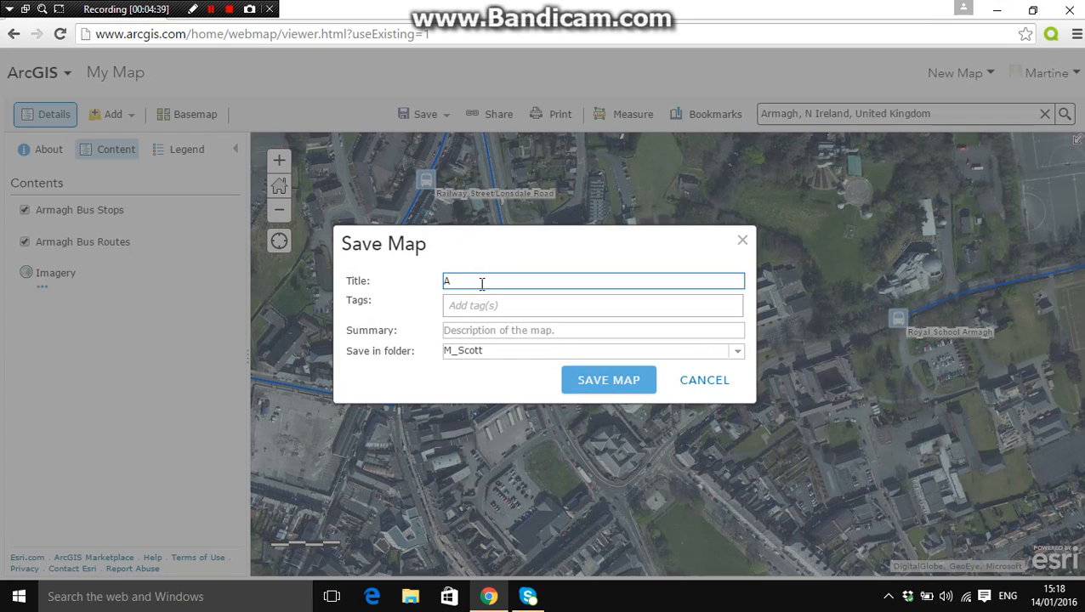
type("rmagh Bus")
type(" Stops")
key("BackSpace")
key("BackSpace")
key("BackSpace")
key("BackSpace")
key("BackSpace")
key("BackSpace")
key("BackSpace")
type("T")
key("BackSpace")
type("Routes and Stops")
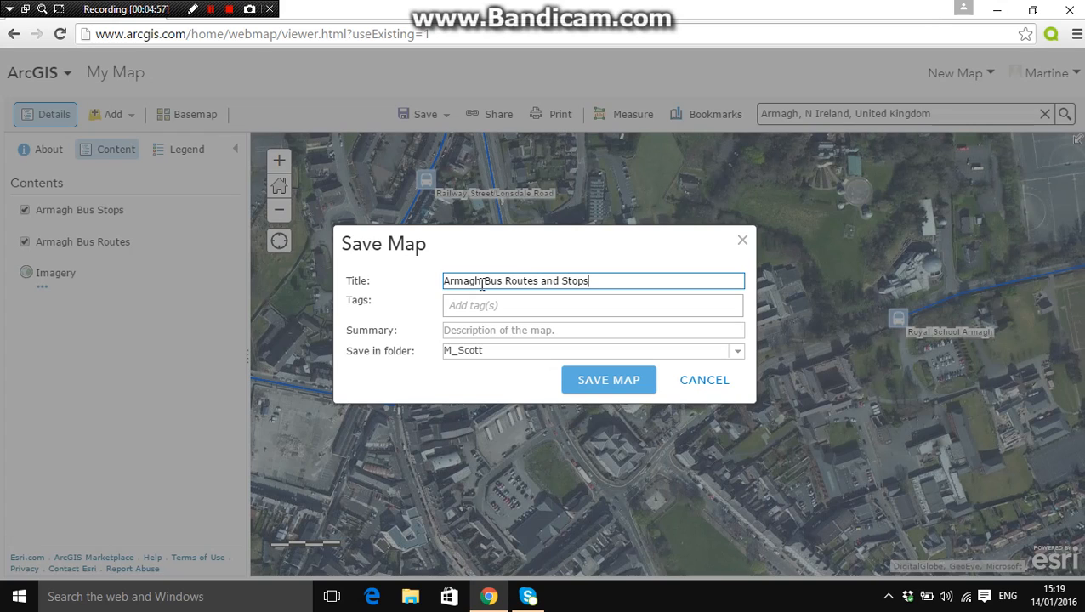
Add the tags "Armagh" and "NI" to the map being saved
left_click(481, 305)
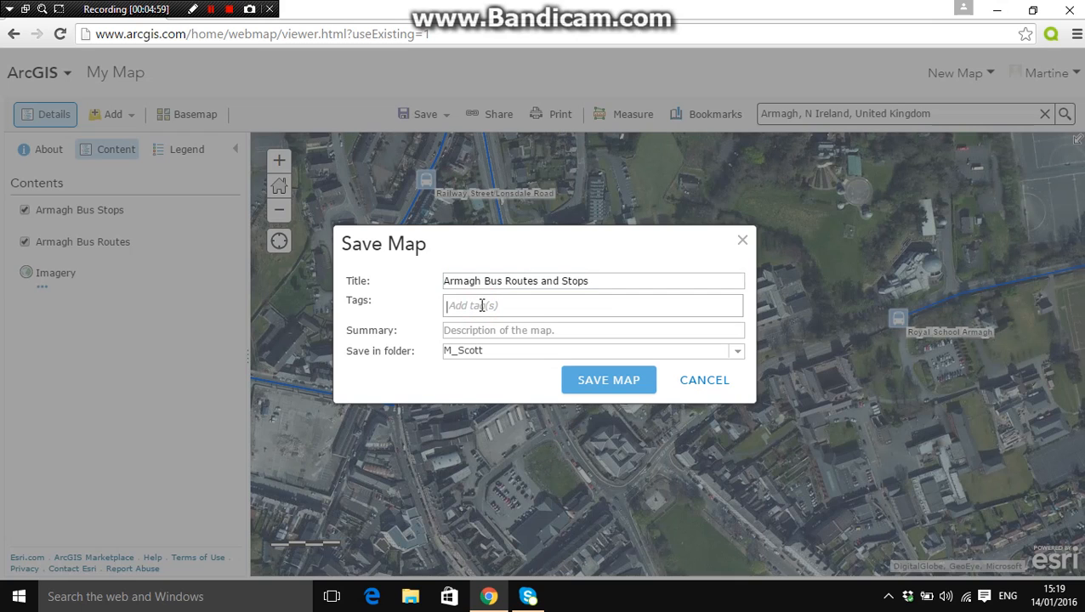
type("Ar")
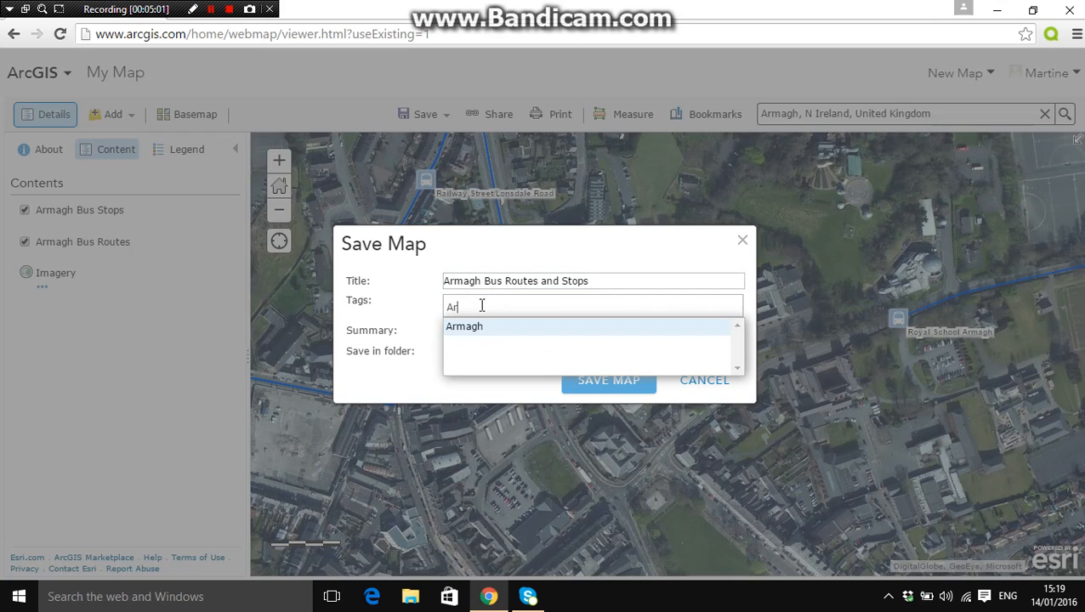
left_click(480, 327)
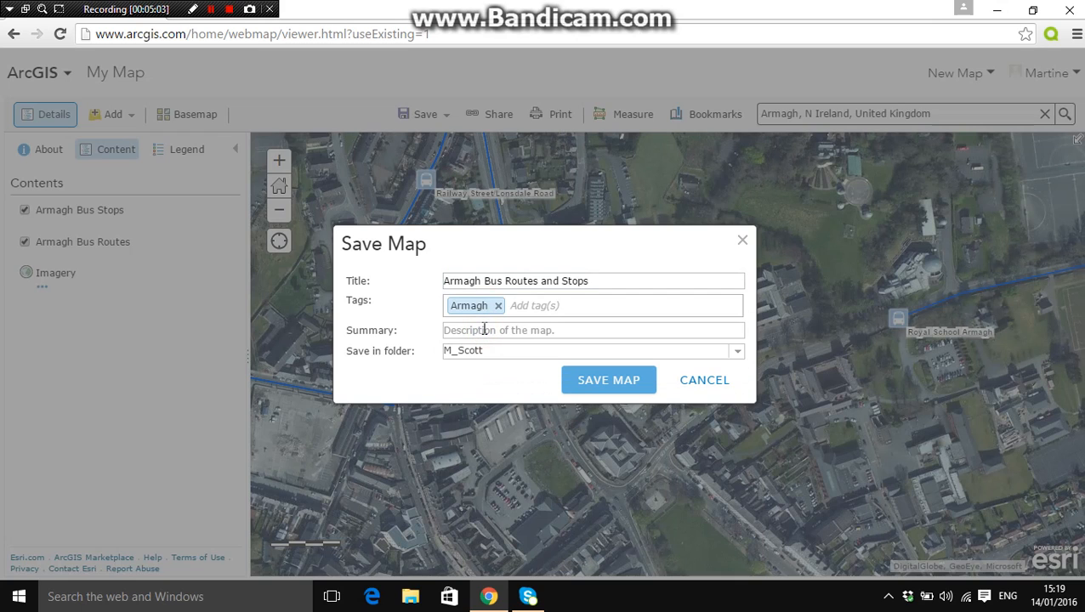
left_click(528, 309)
type("N")
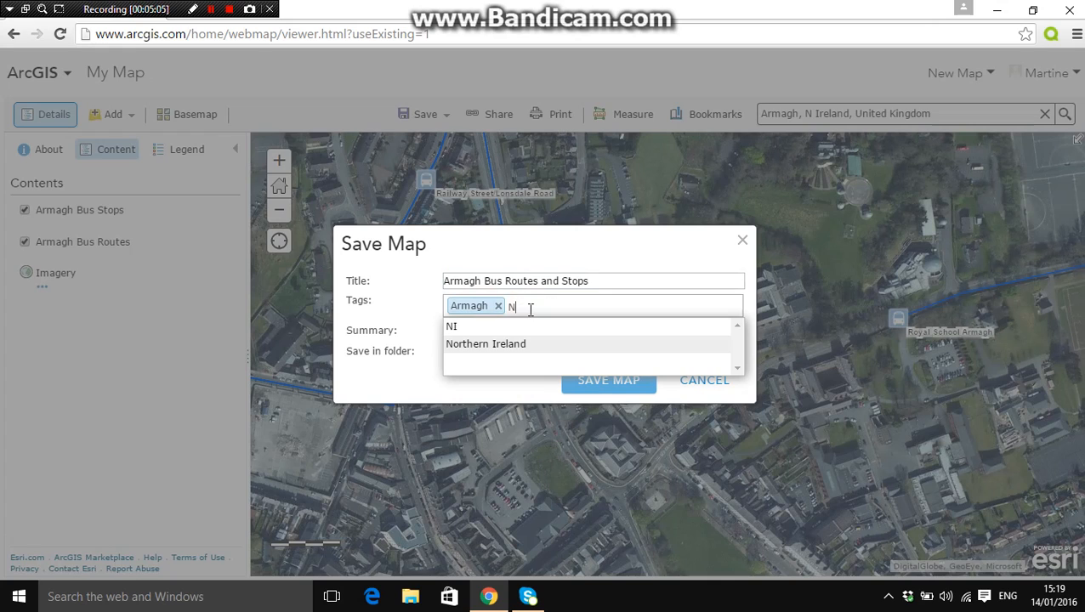
type("I")
left_click(513, 328)
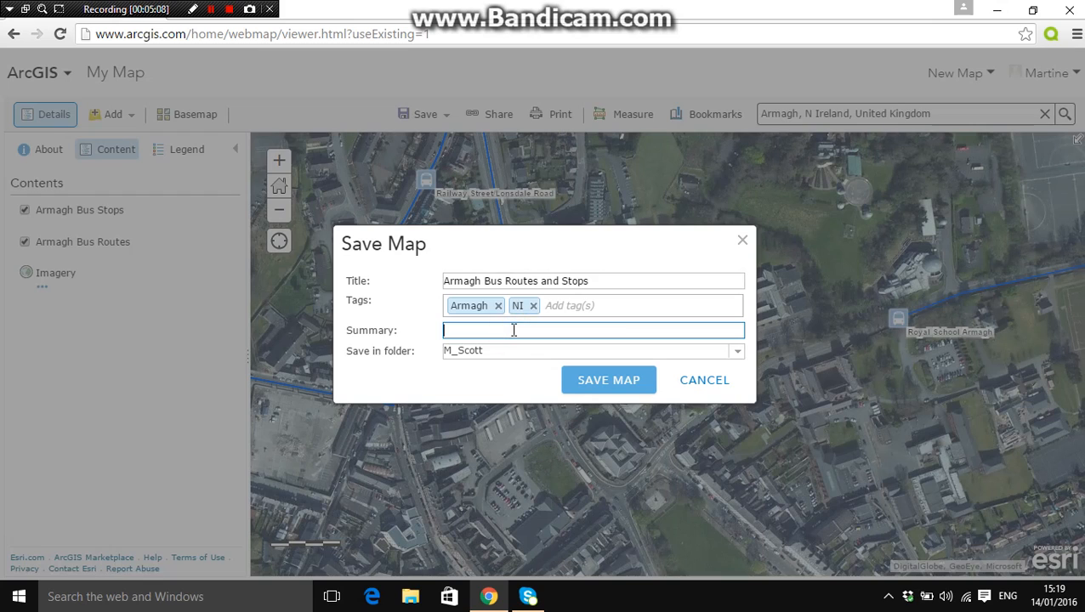
left_click(561, 308)
type("Bus")
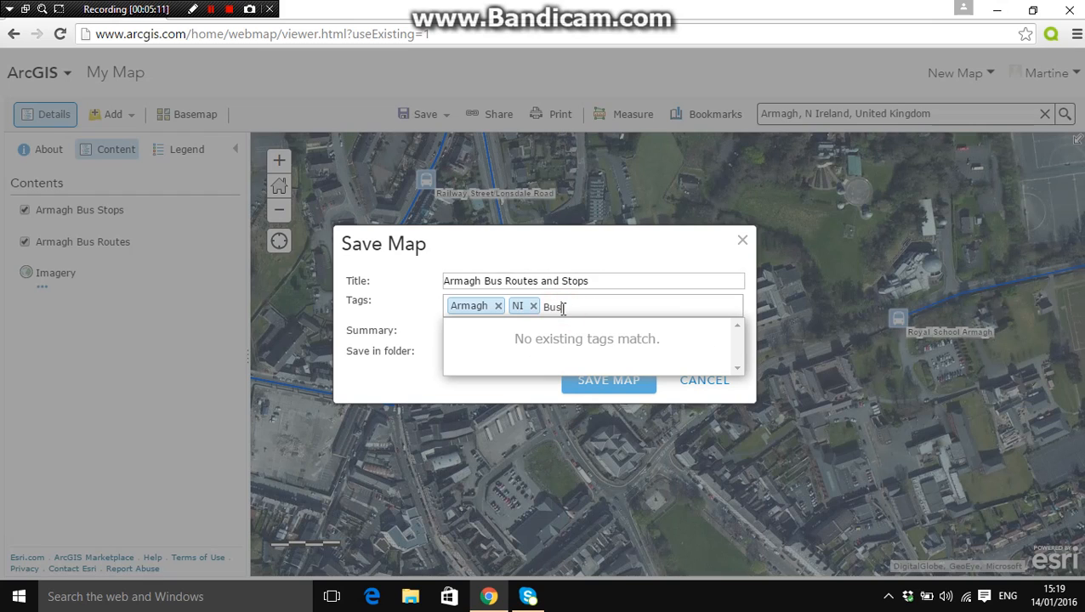
type(" Stops S")
key("Return")
left_click(614, 307)
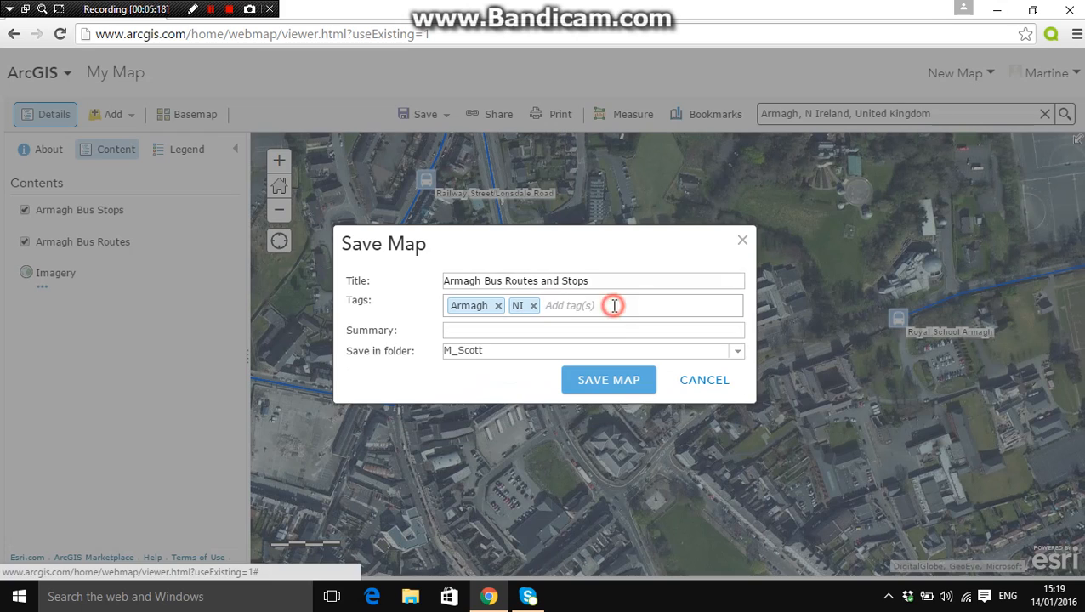
Add the tags "Bus Stops" and "Bus Routes" after the existing map tags
type("Sus Stops")
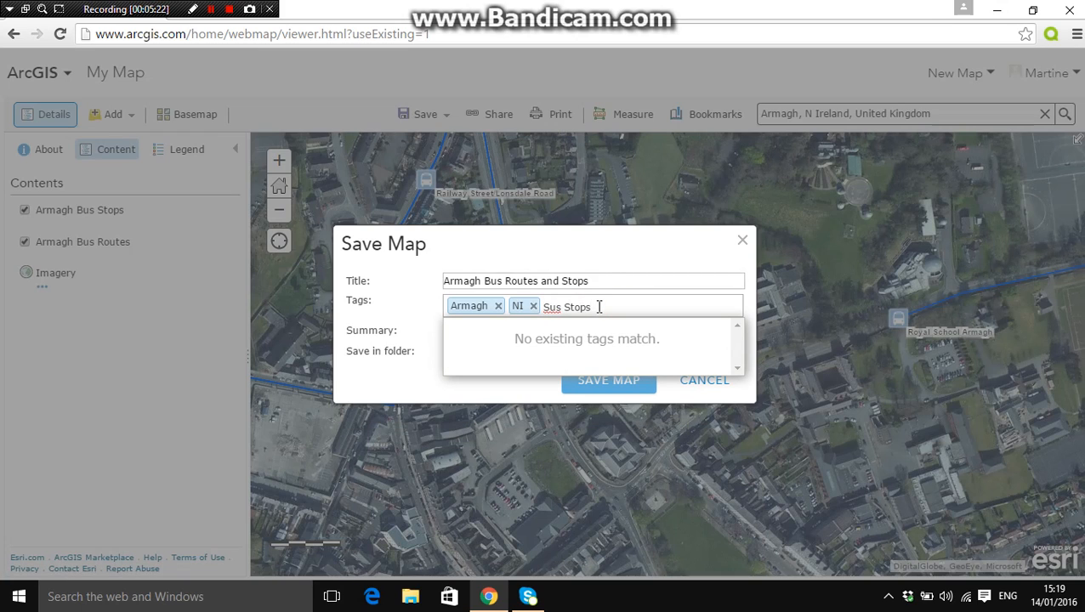
left_click(549, 308)
key("BackSpace")
type("B")
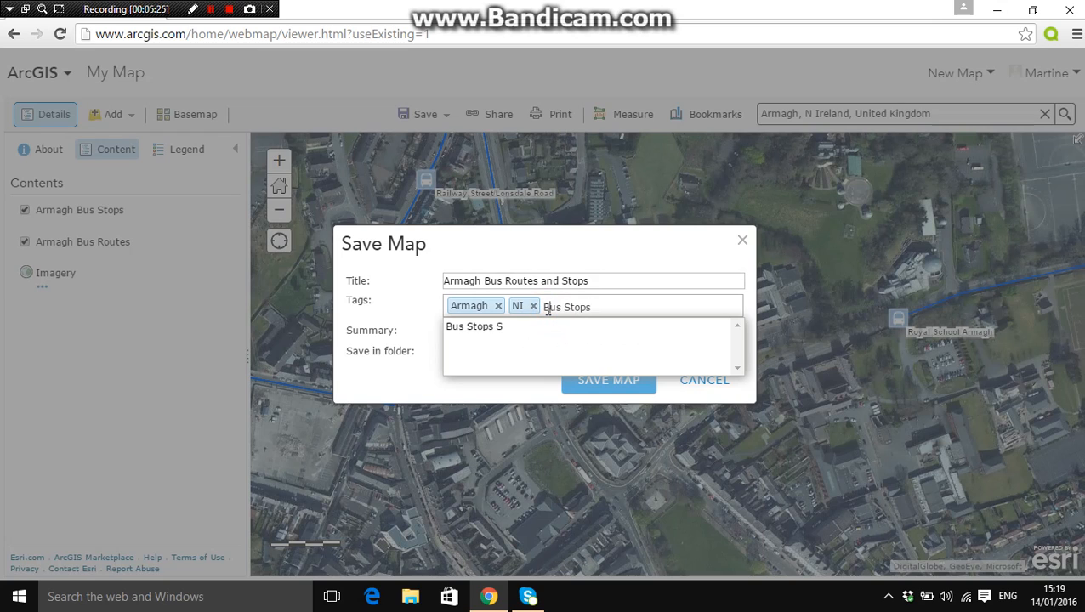
left_click(594, 305)
key("Return")
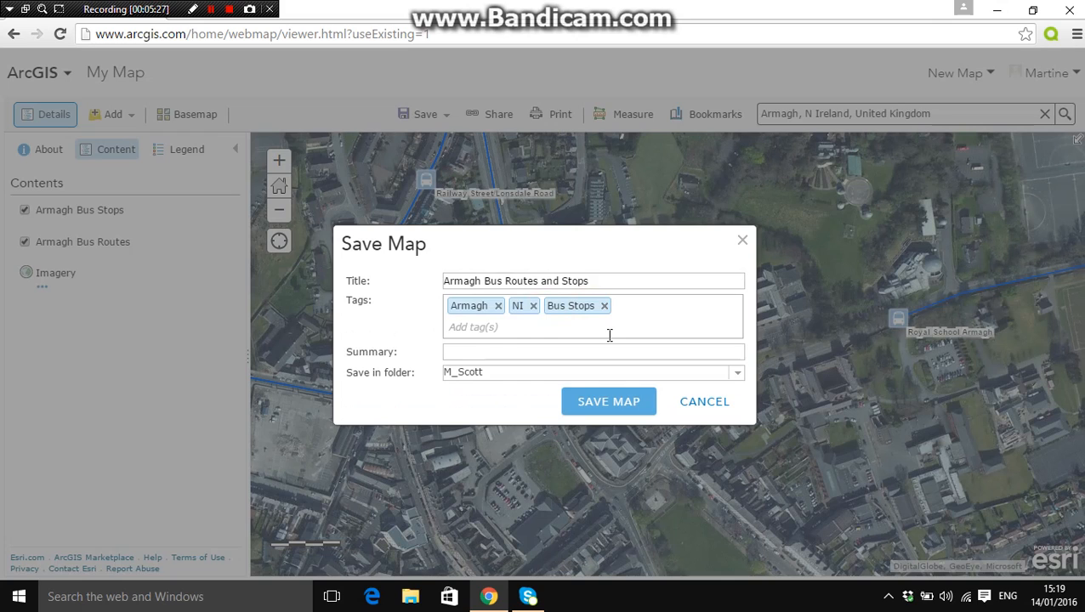
type("Bus Routes")
key("Return")
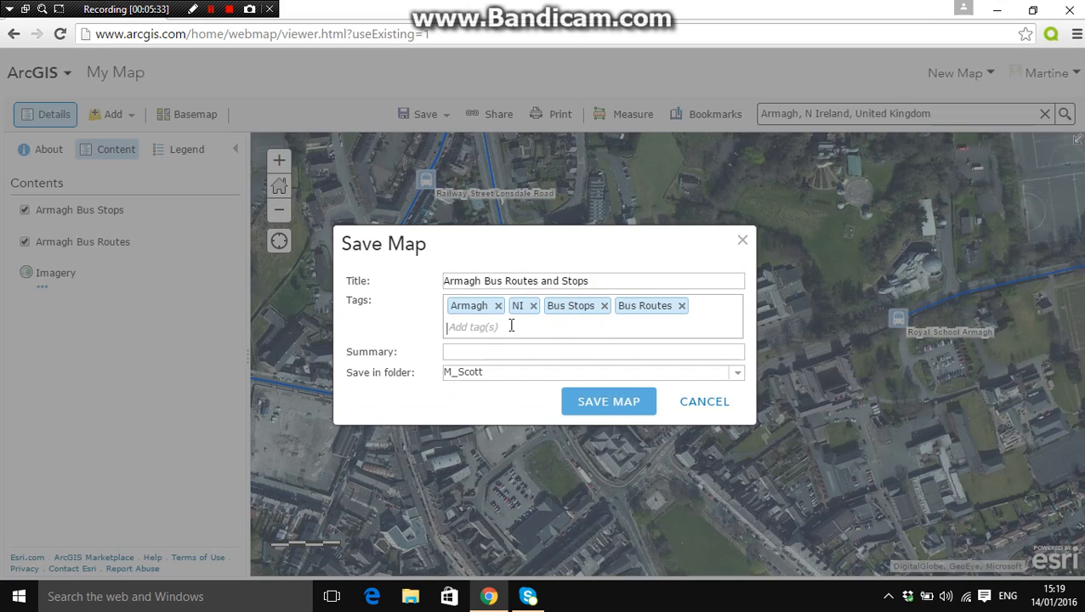
Enter the map summary "And example of map showing Armagh Bus Transportation"
left_click(512, 352)
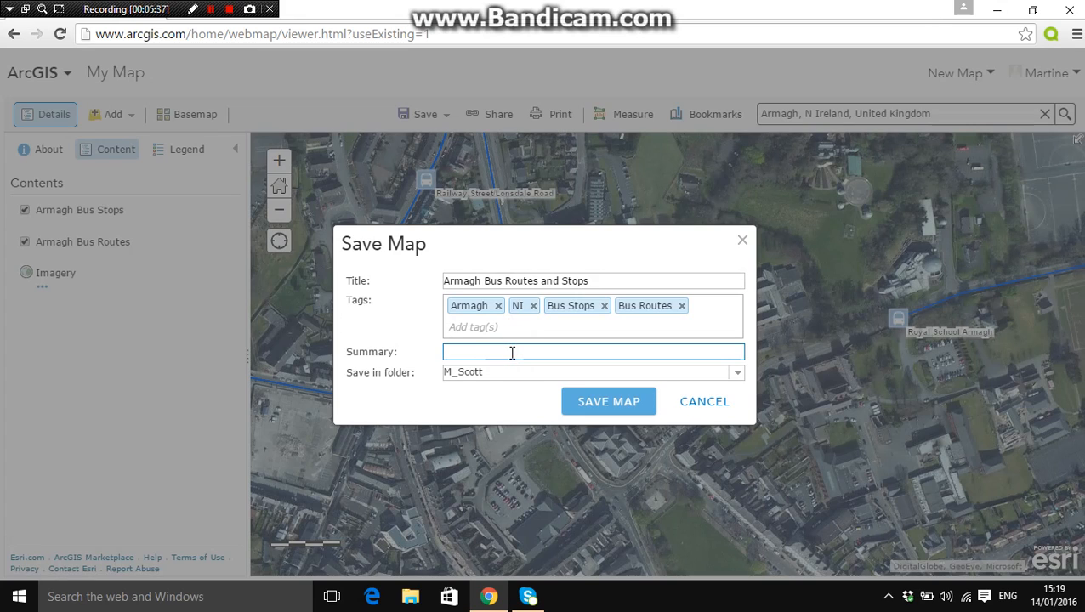
type("And example of  map showing A")
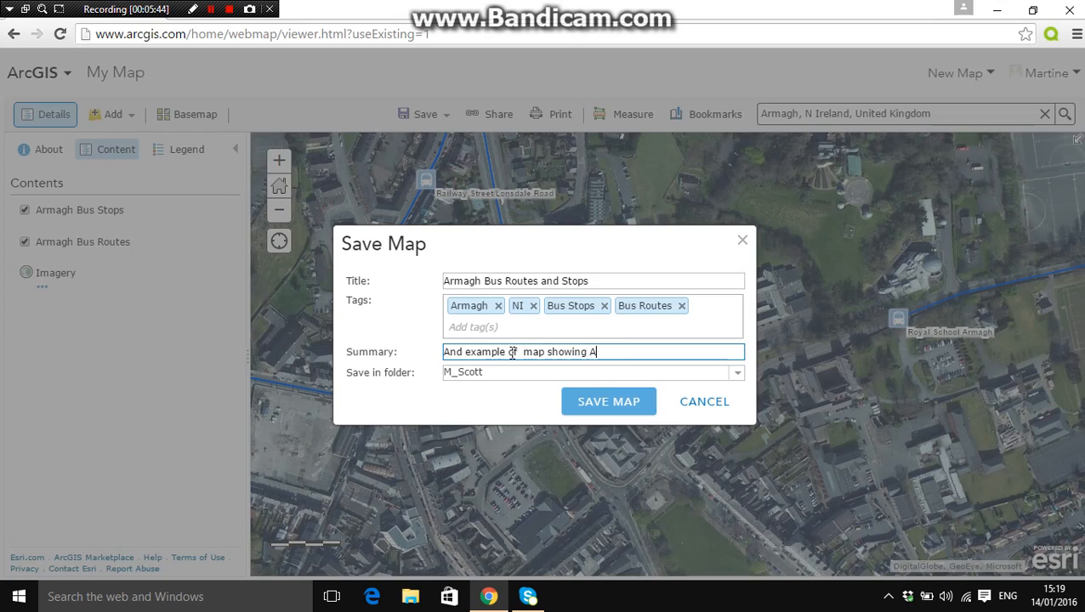
type("rmagh Bus Transportation")
Keep the account's home folder as the save location and save the map
left_click(509, 379)
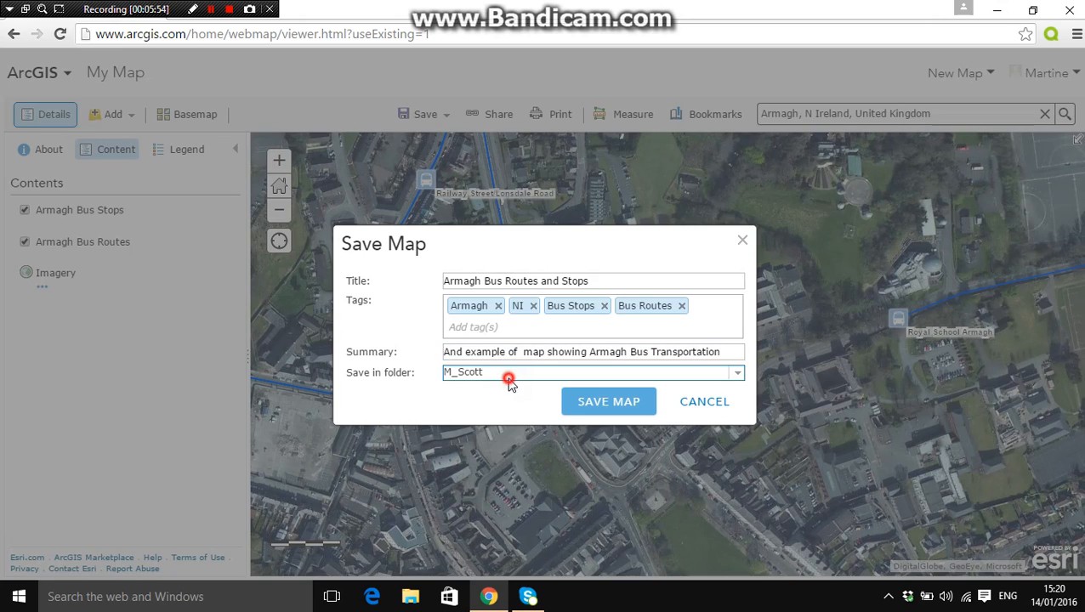
left_click(509, 378)
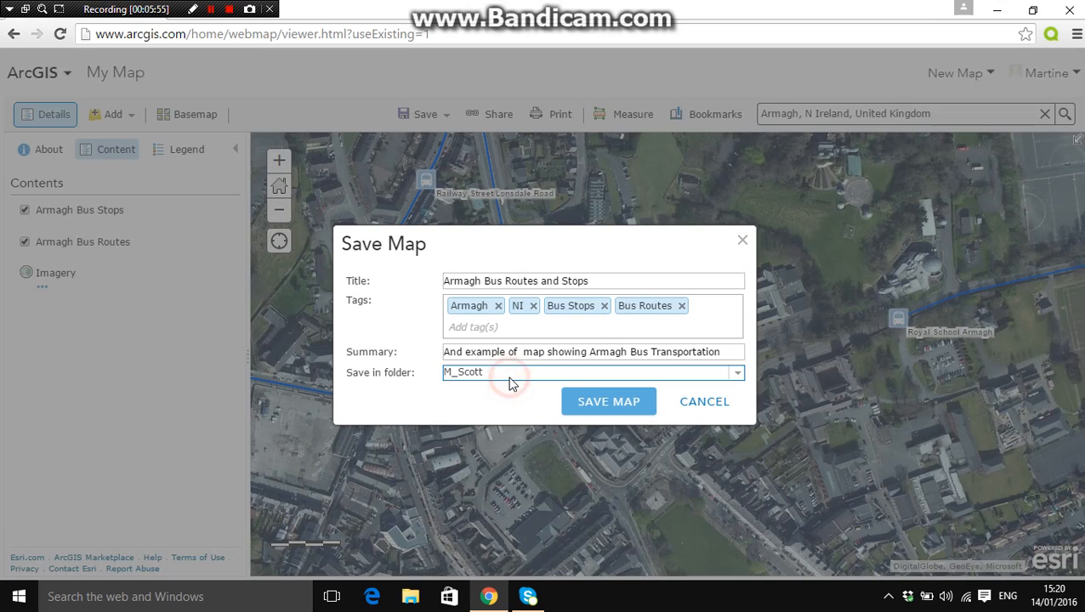
left_click(603, 399)
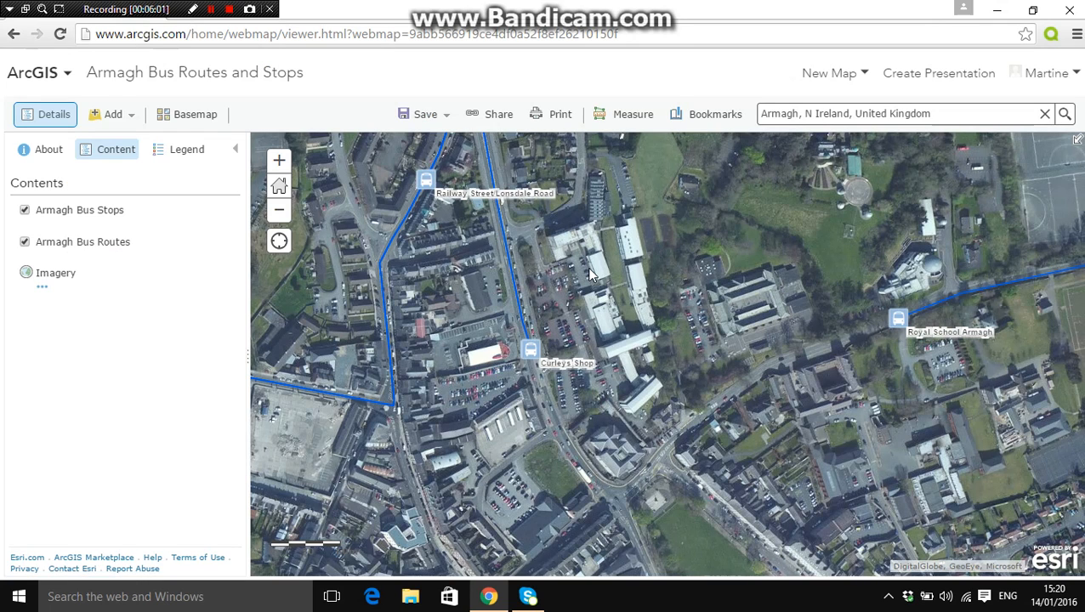
Go to the account profile and open the home folder in My Content
left_click(1042, 73)
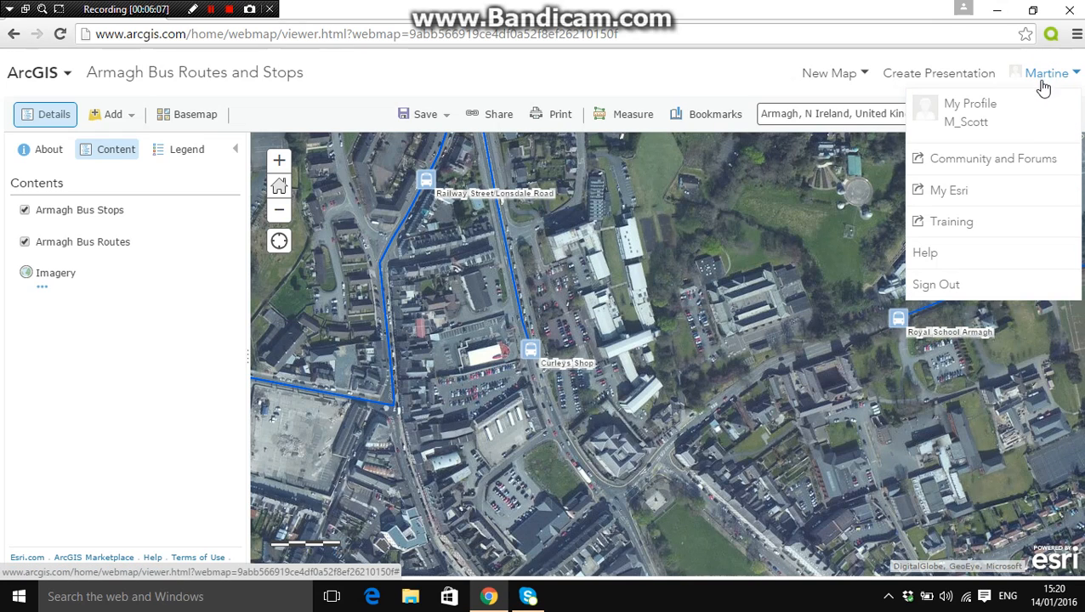
left_click(1017, 116)
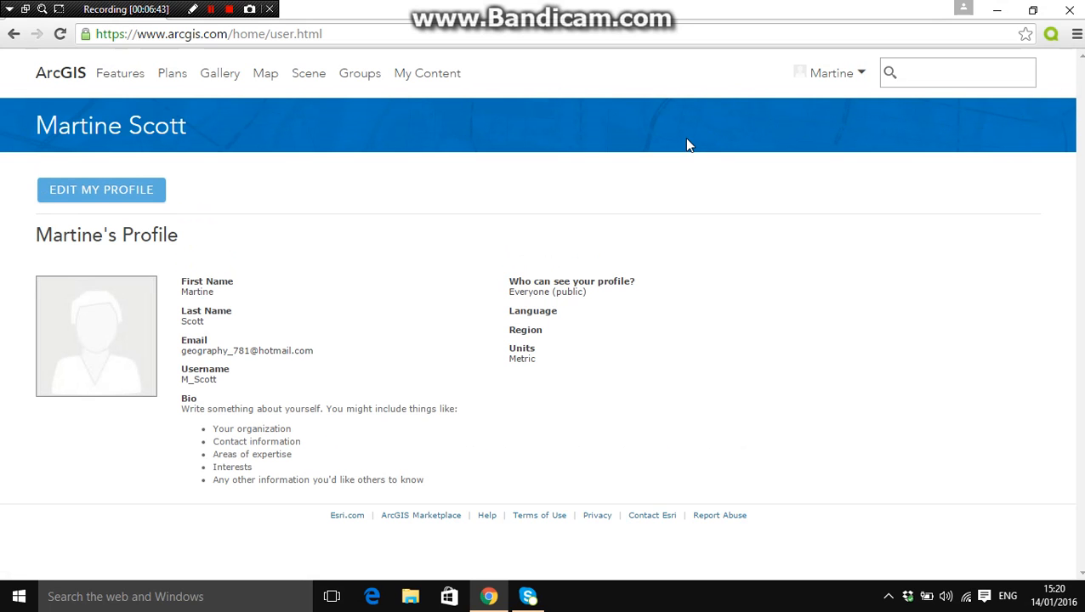
left_click(439, 89)
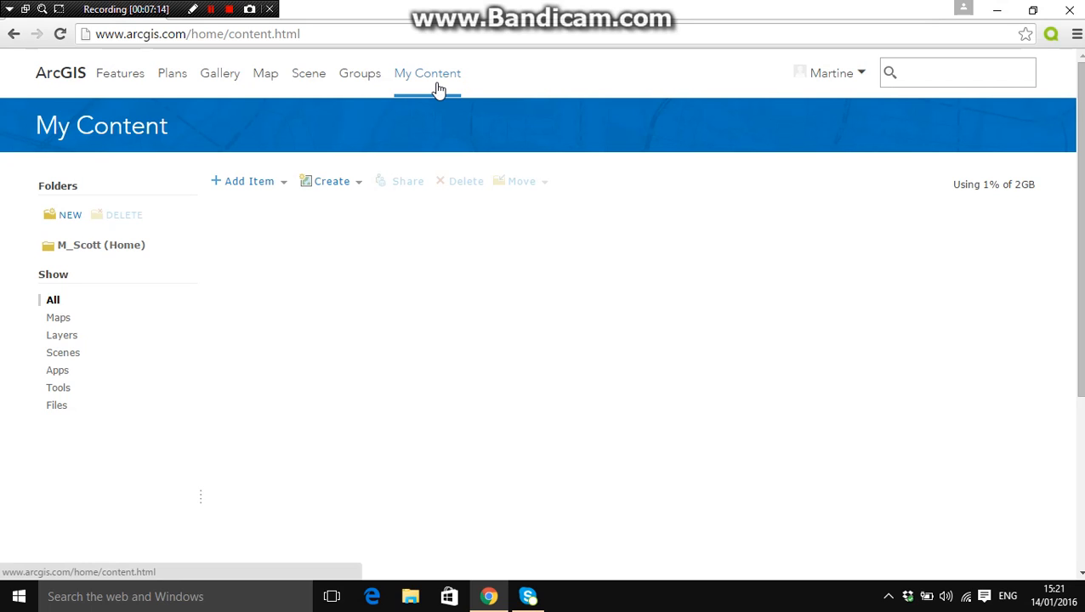
left_click(100, 246)
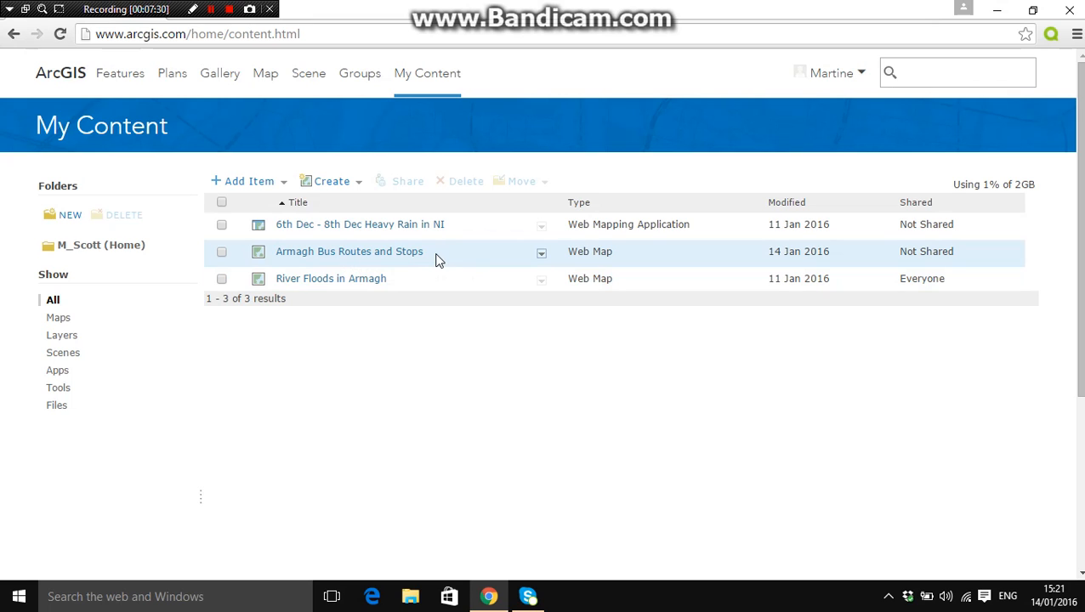
Share the "Armagh Bus Routes and Stops" web map with Everyone (public)
left_click(220, 254)
left_click(407, 184)
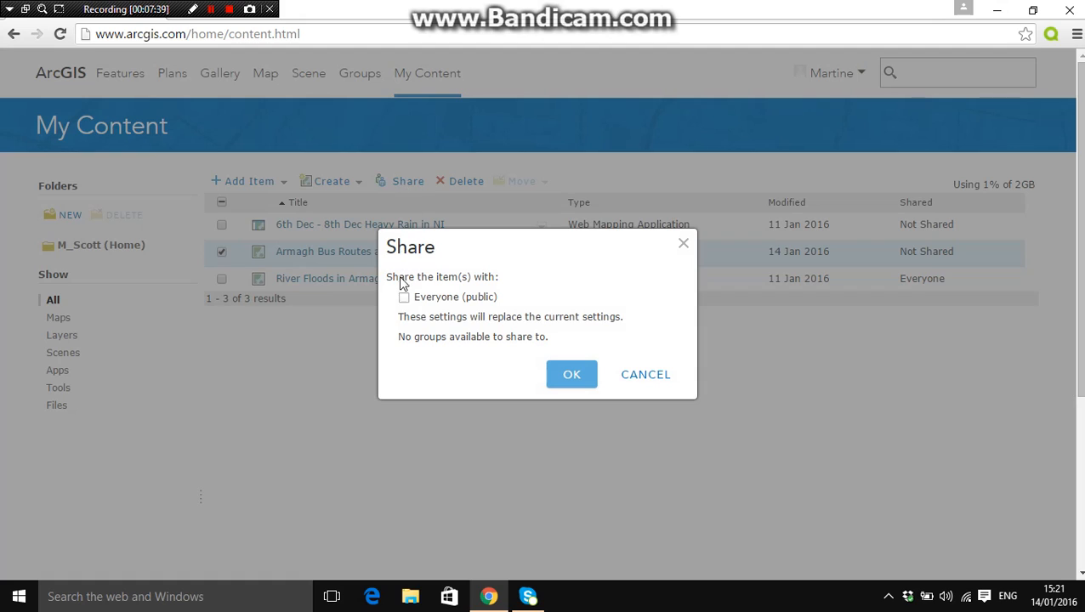
left_click(404, 297)
left_click(572, 376)
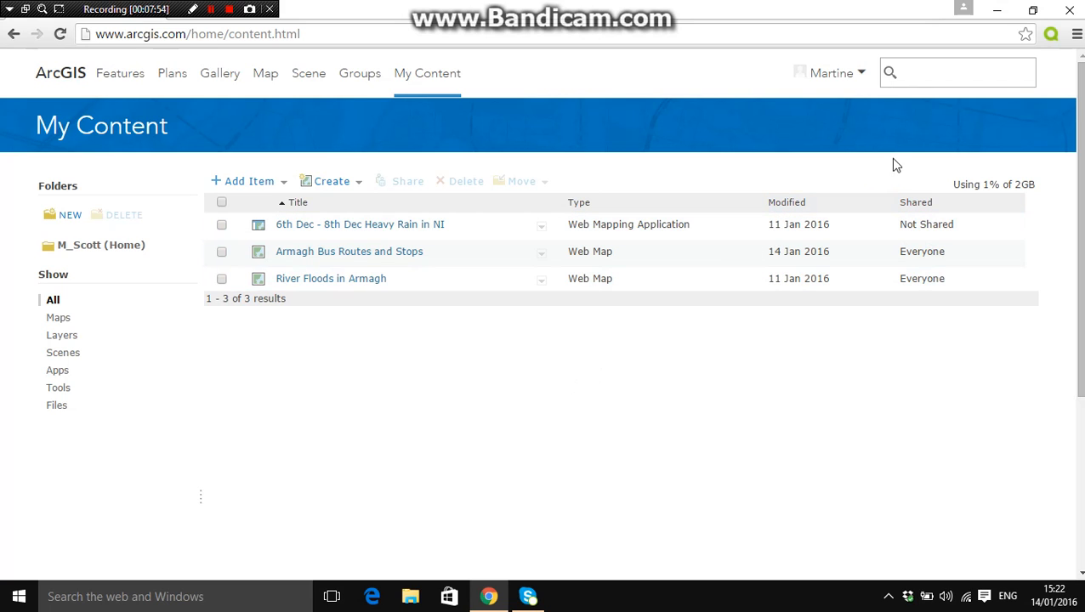
Sign out of the ArcGIS account
left_click(842, 86)
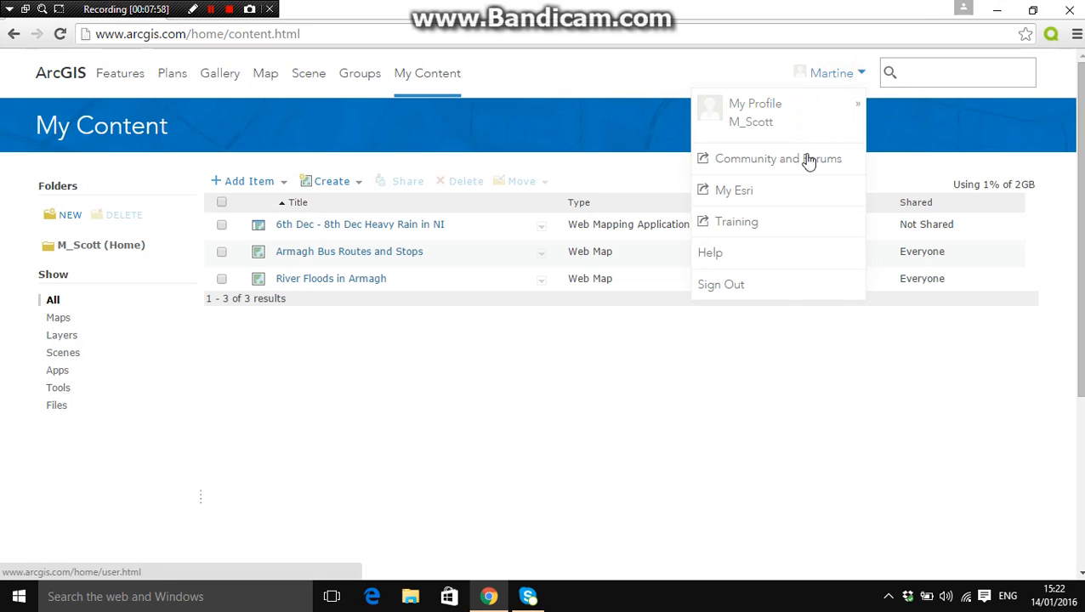
left_click(780, 288)
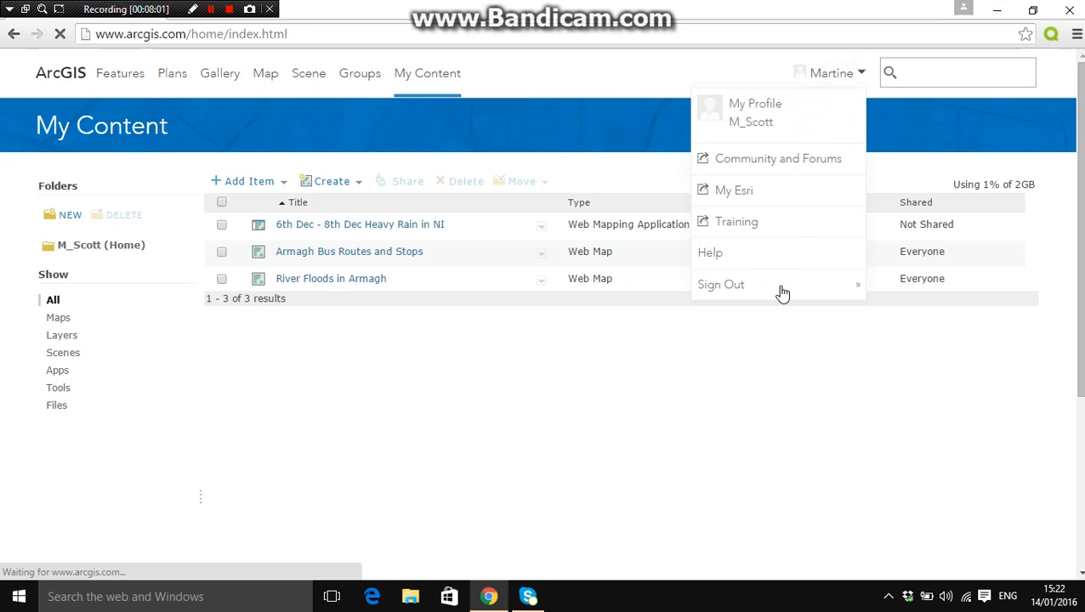